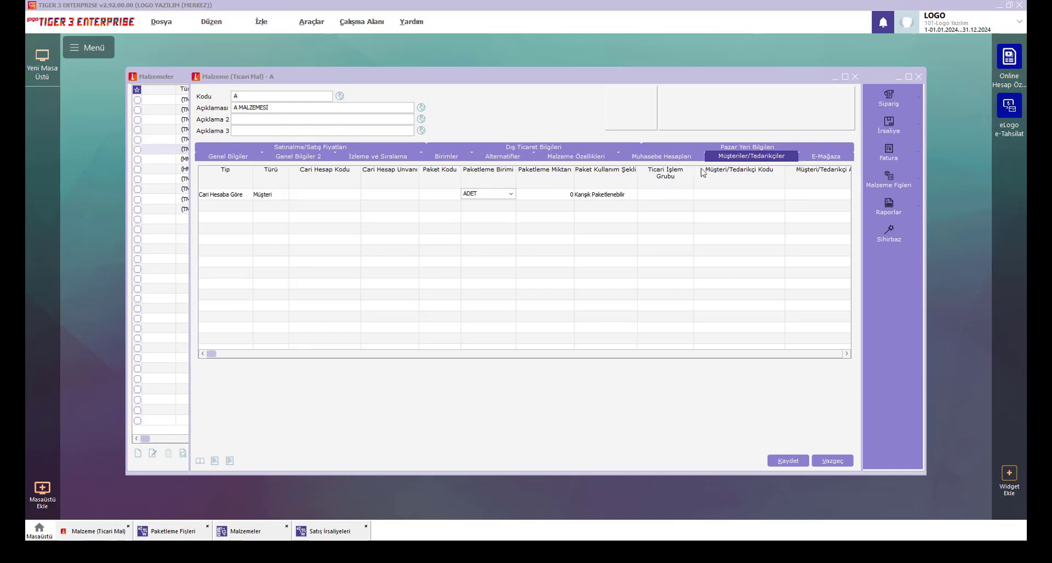
- In material A's first customer row, assign package code PAKET1 and set the packaging quantity to 5, without choosing a customer account
click(311, 201)
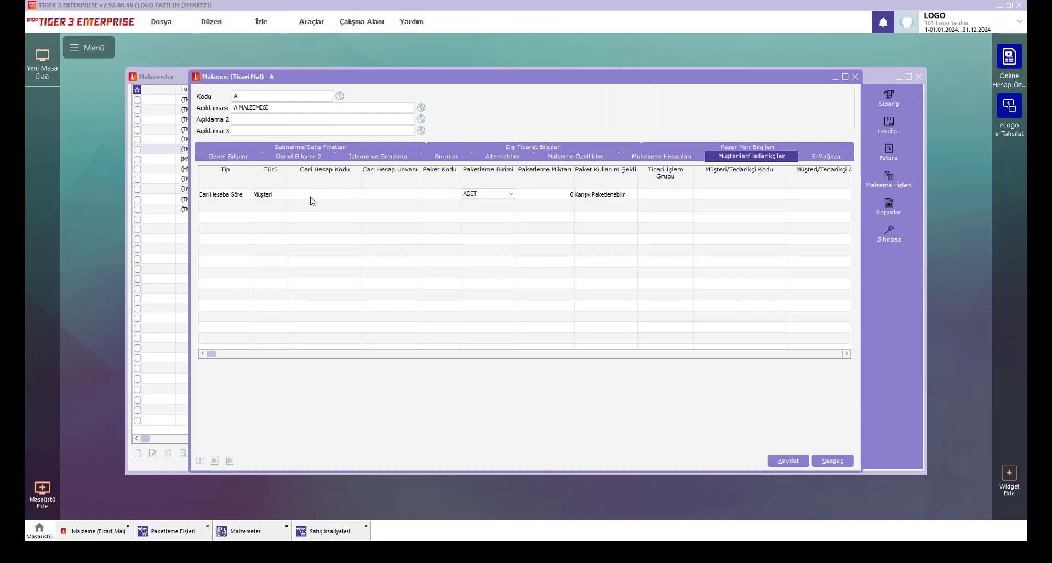
click(311, 198)
click(438, 197)
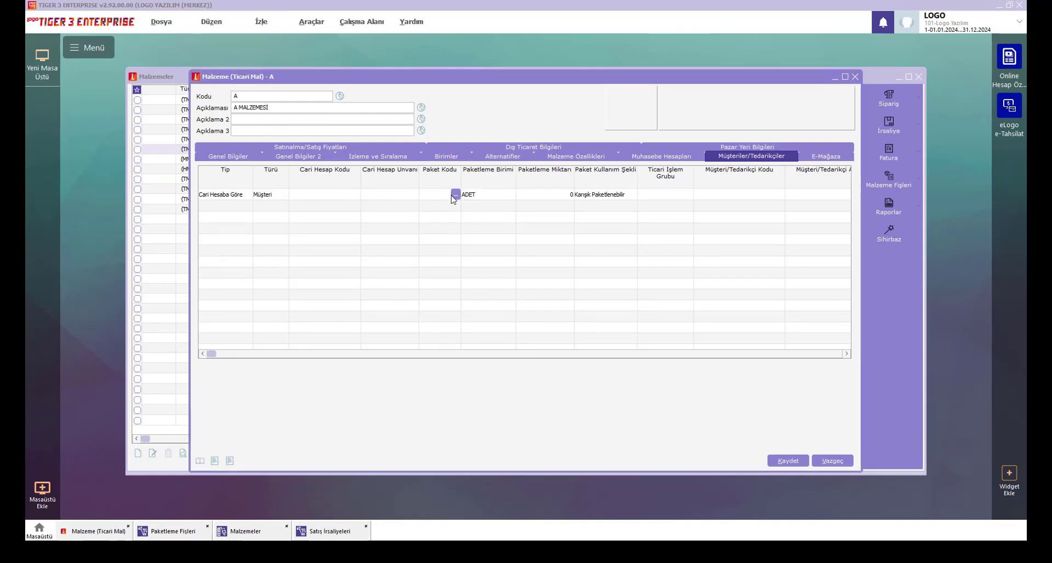
click(453, 195)
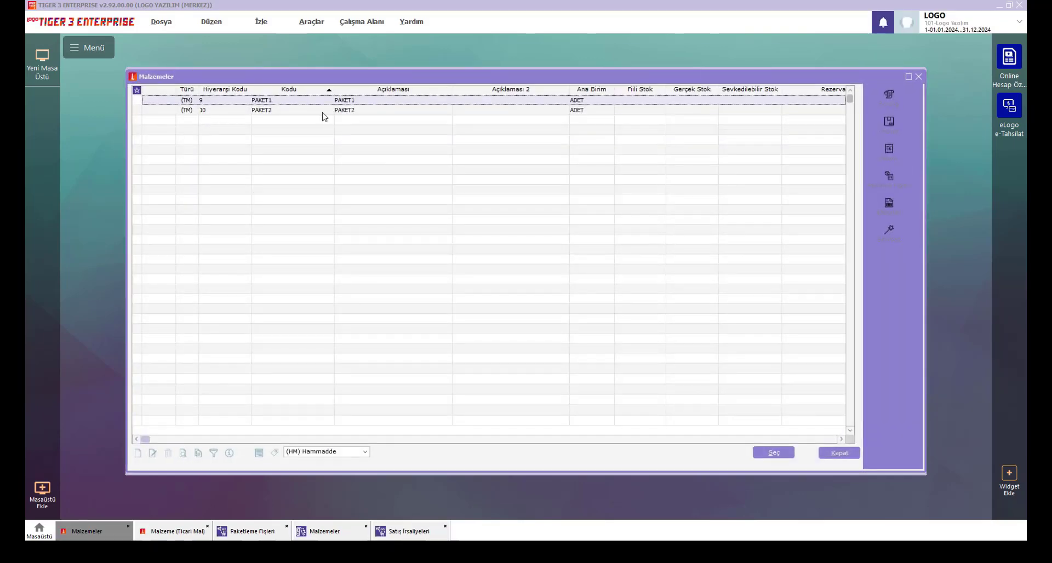
double_click(321, 101)
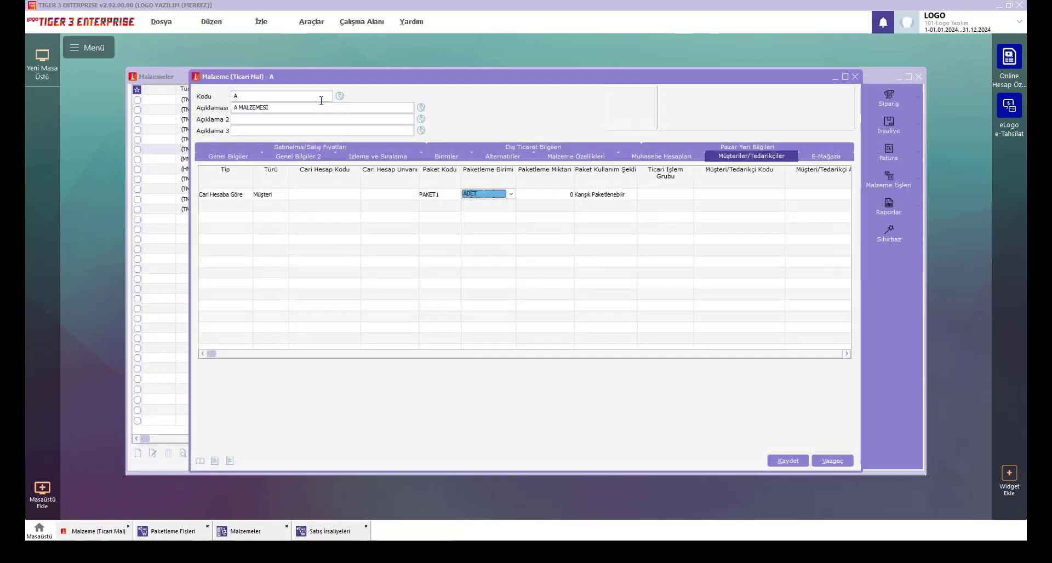
click(547, 196)
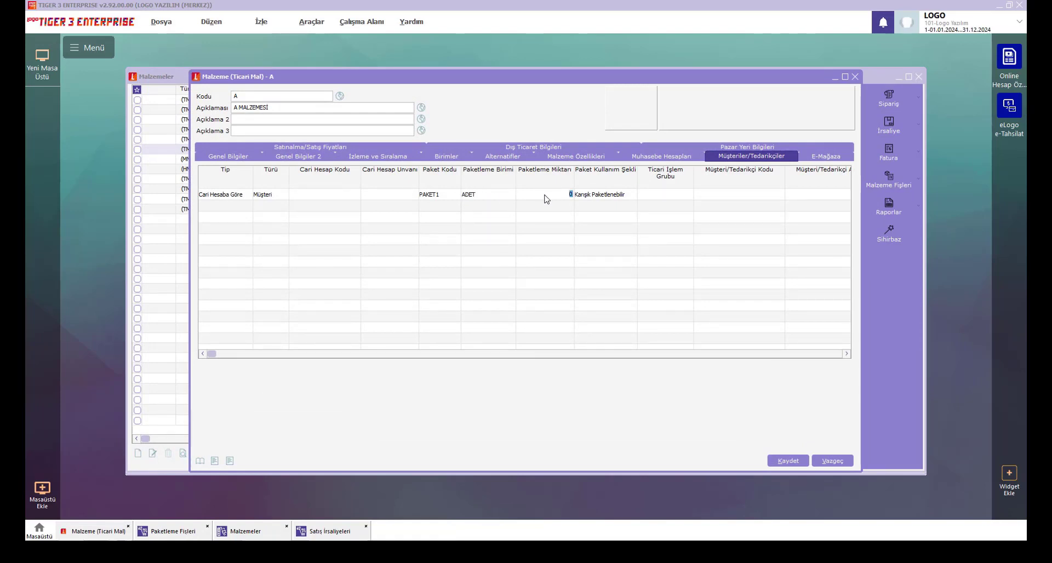
text(5)
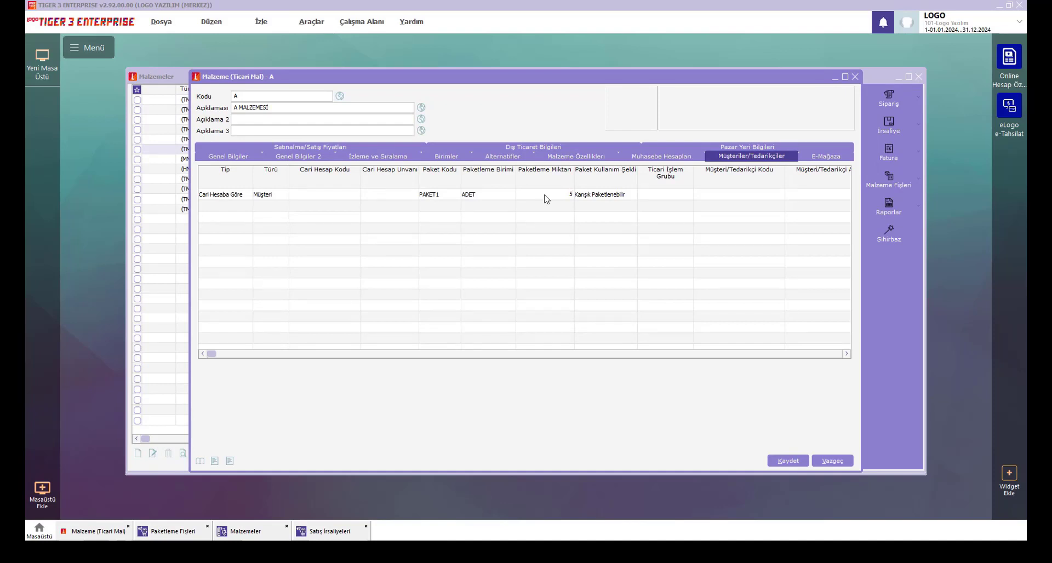
key(Tab)
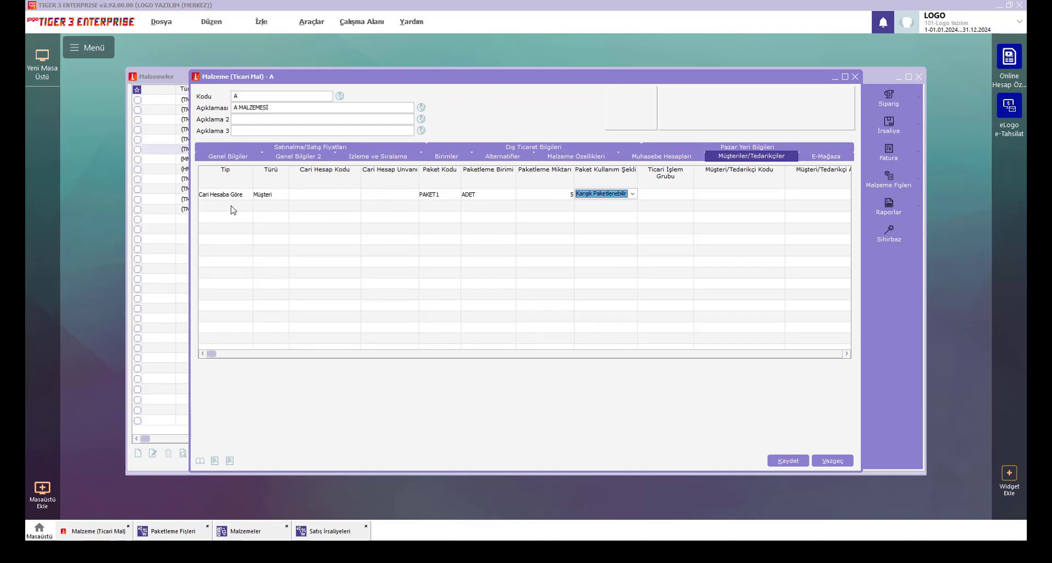
- Add a second customer row for account Cari1 with package code PAKET2 and a packaging quantity of 10
click(264, 207)
click(332, 211)
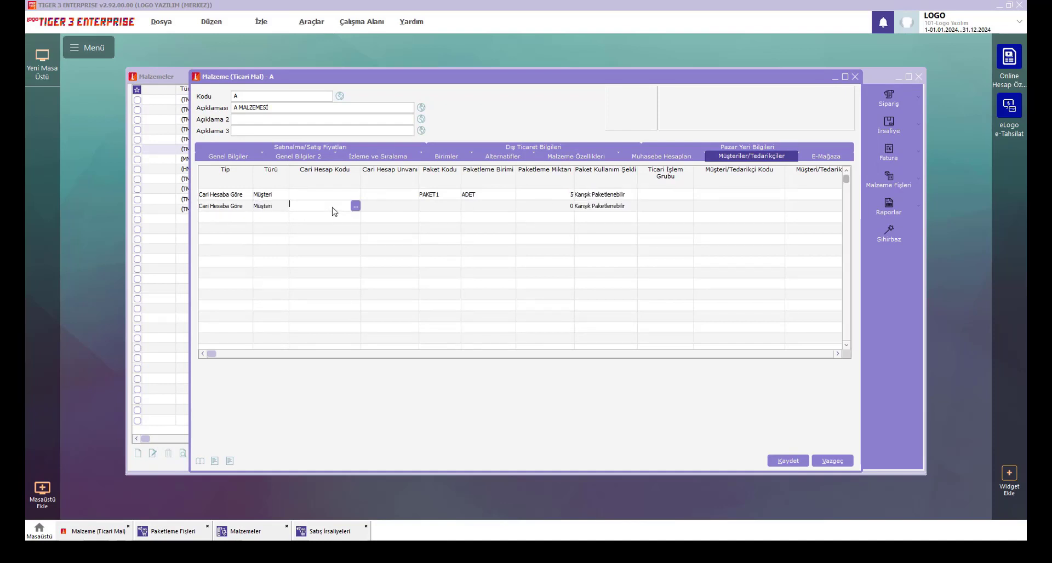
key(Tab)
key(Tab)
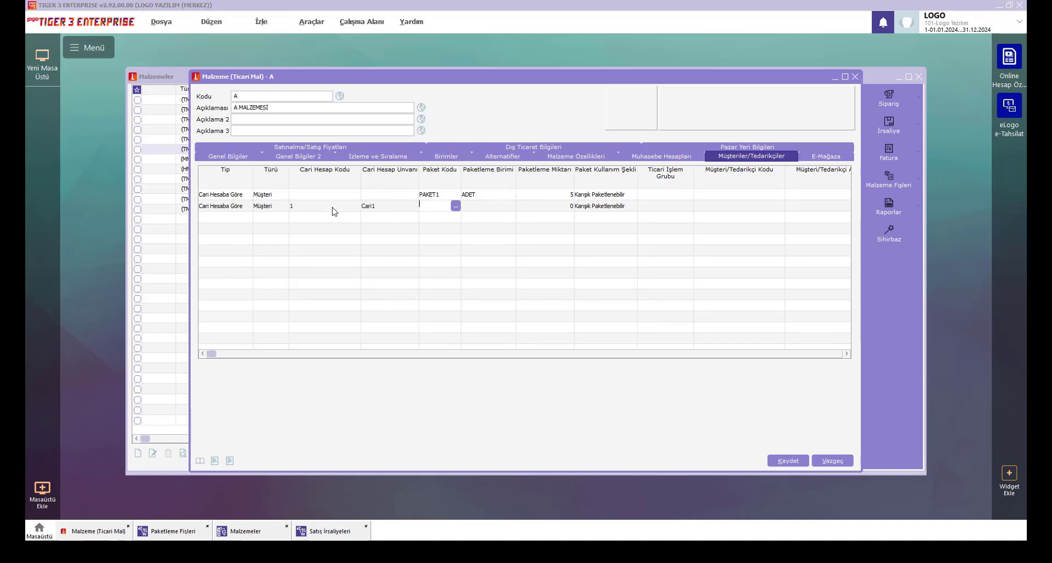
click(455, 207)
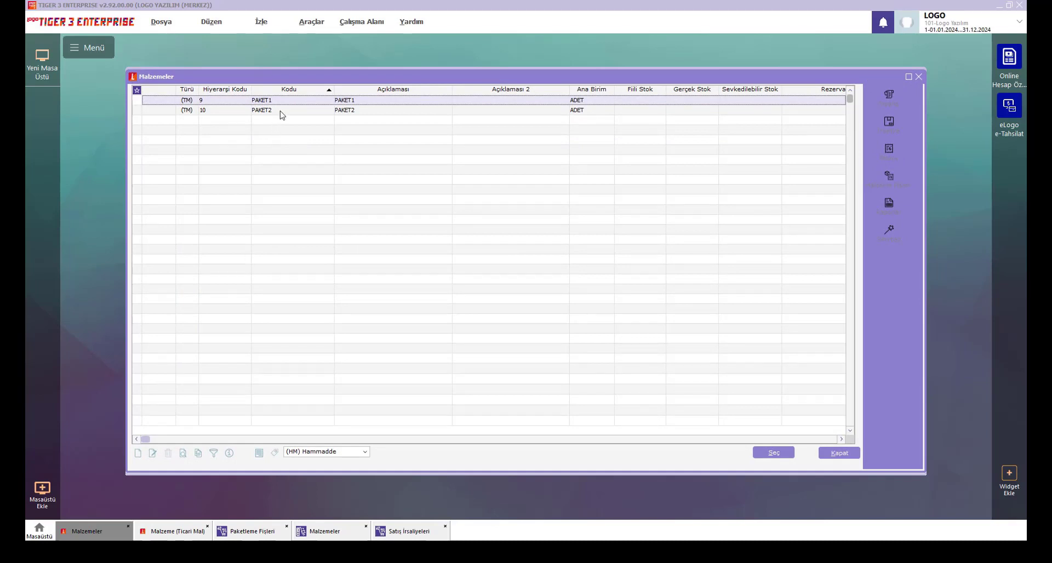
double_click(282, 114)
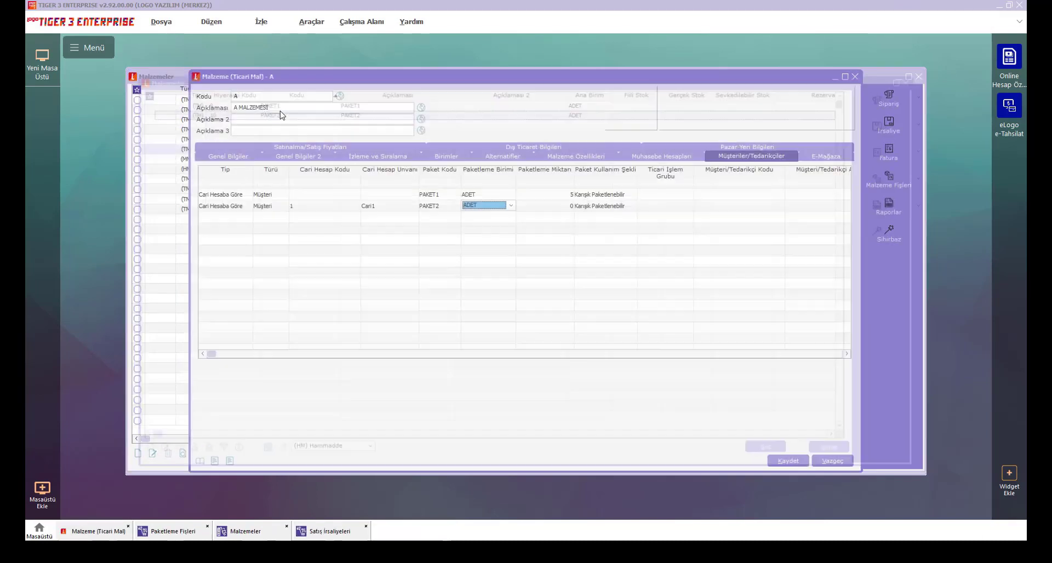
click(549, 209)
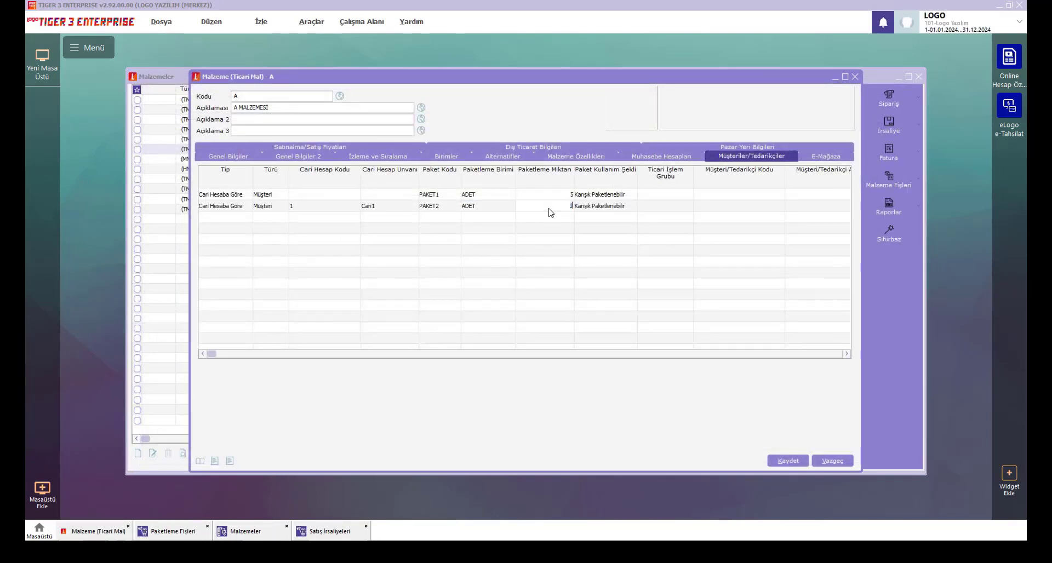
text(10)
key(Tab)
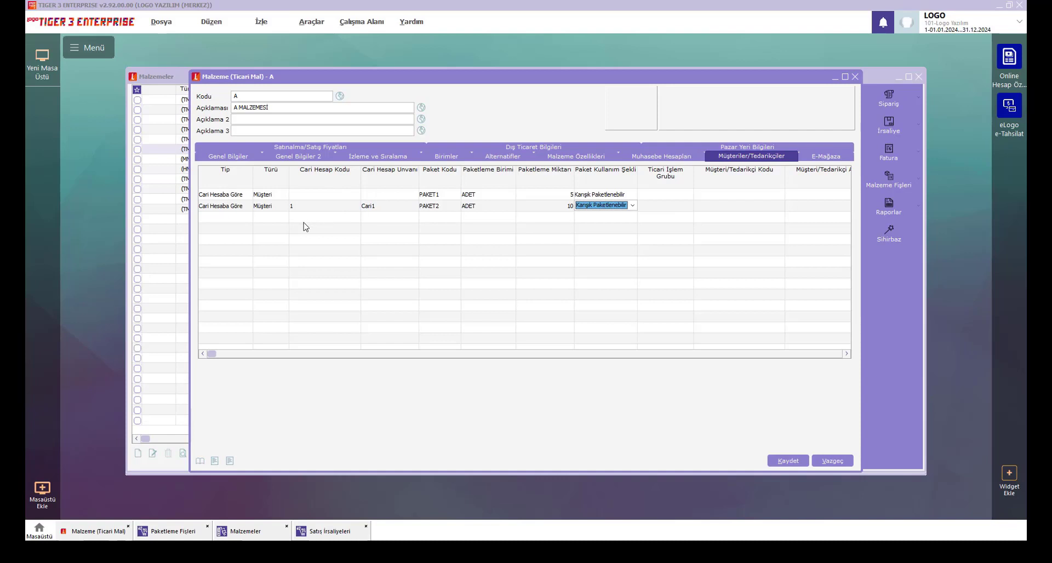
- Try to save material A with a third customer row that has no account, package code PAKET2 and packaging quantity 10
click(269, 218)
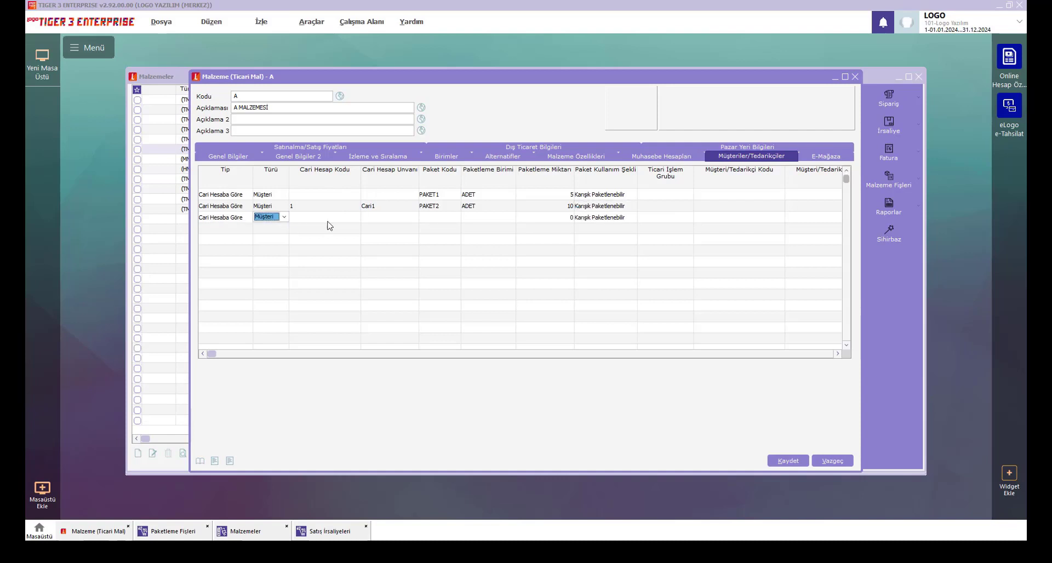
click(398, 222)
click(445, 219)
click(455, 217)
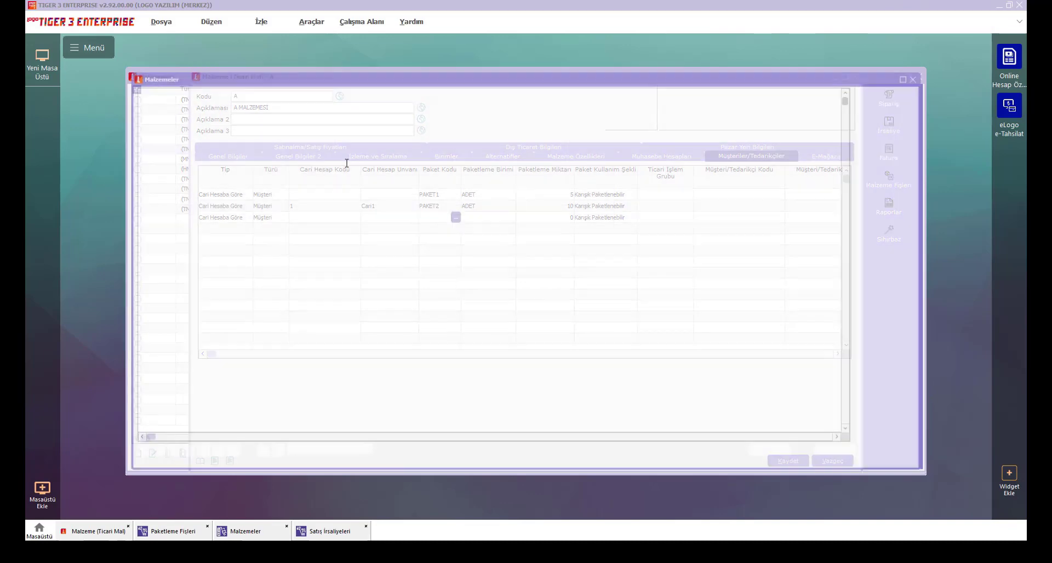
double_click(353, 112)
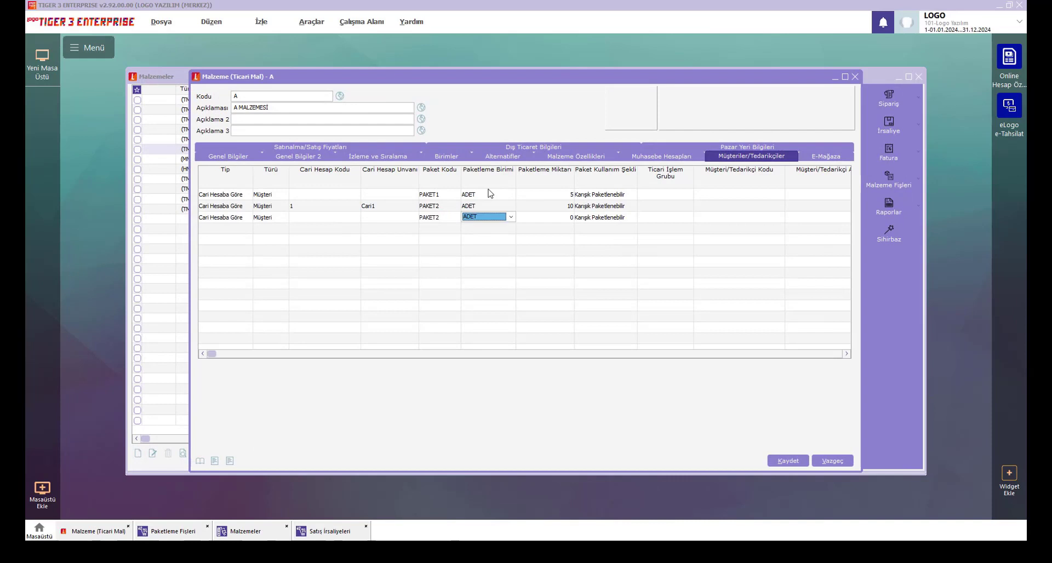
click(552, 218)
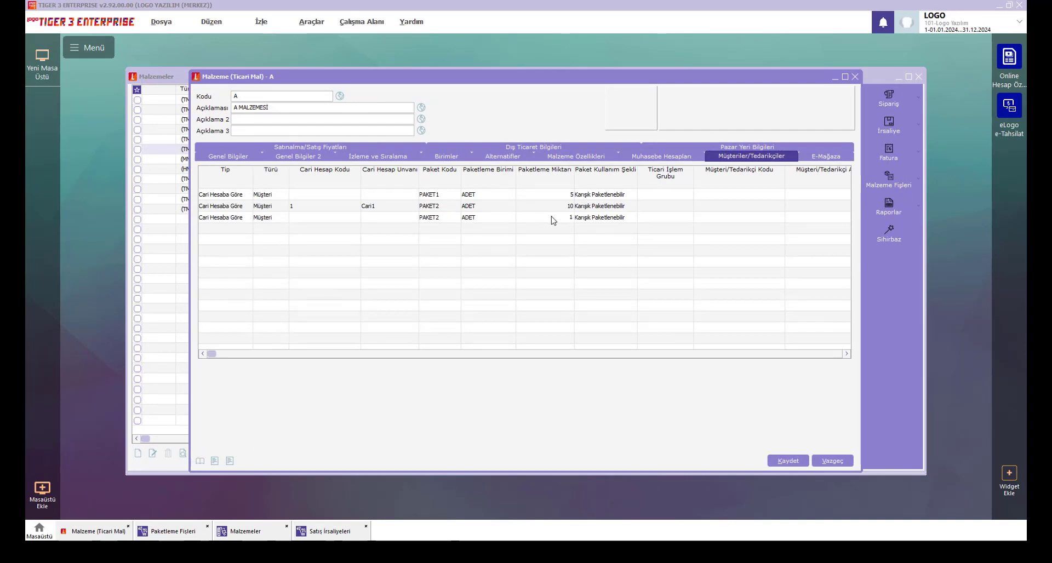
key(Tab)
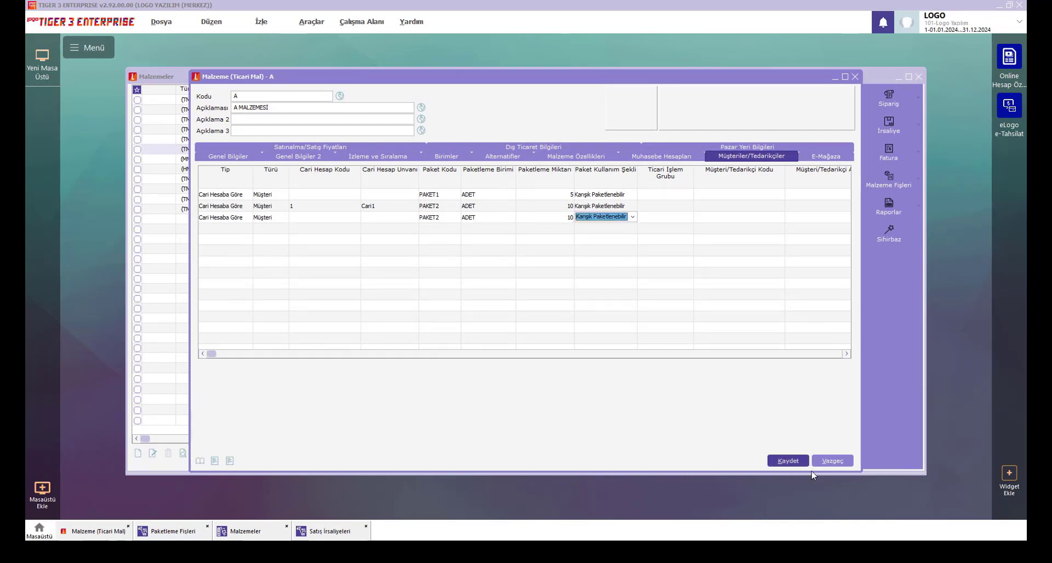
click(785, 463)
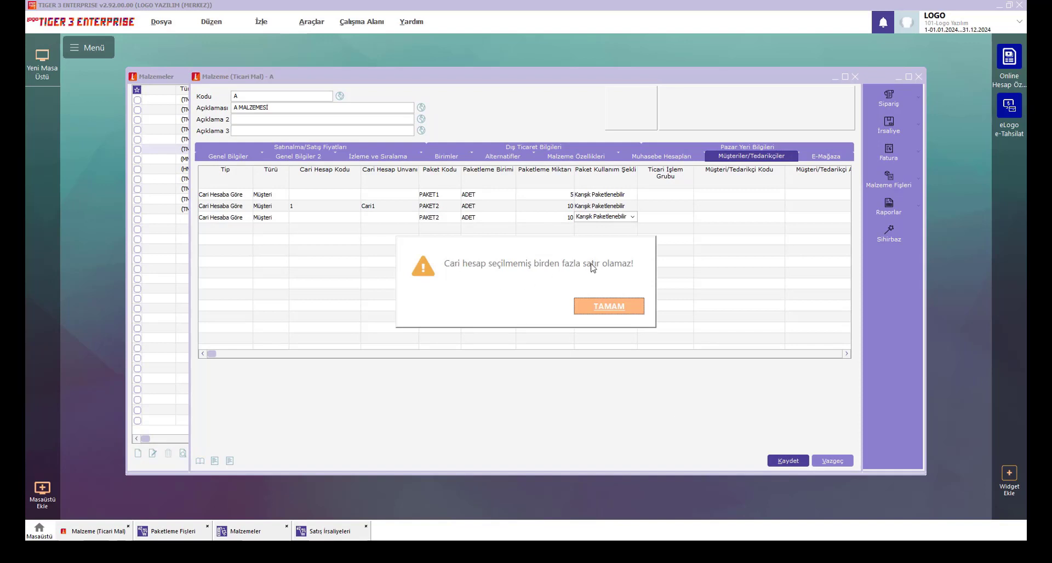
click(608, 306)
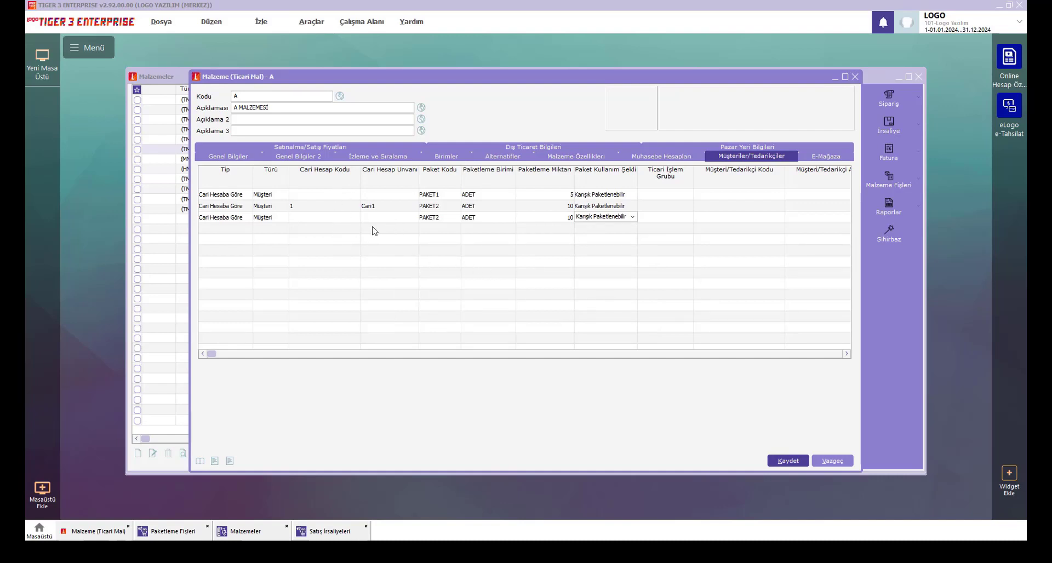
- Delete the third customer row without an account and save the card of material A
click(404, 221)
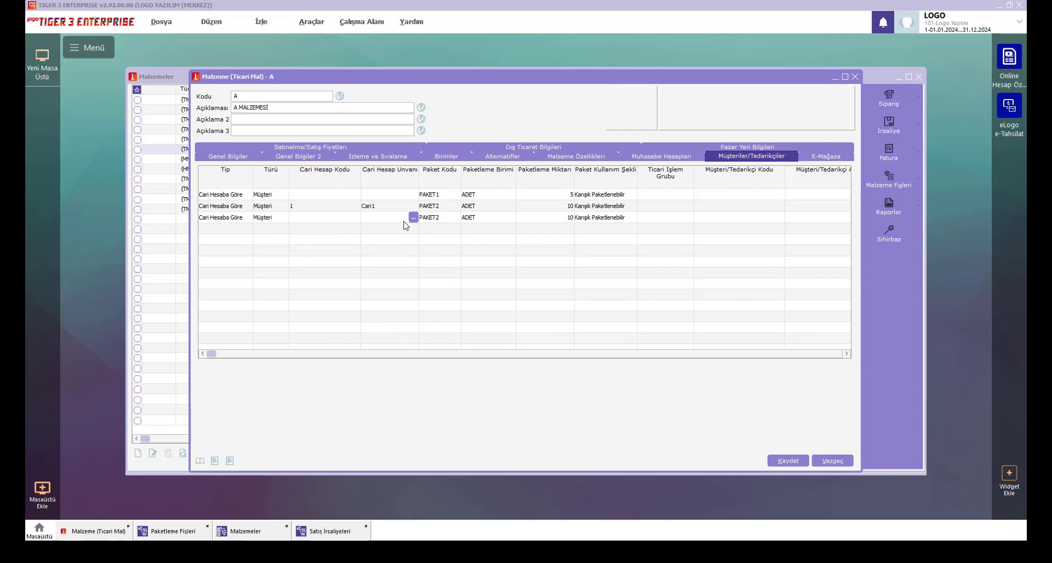
key(ctrl+Delete)
key(Return)
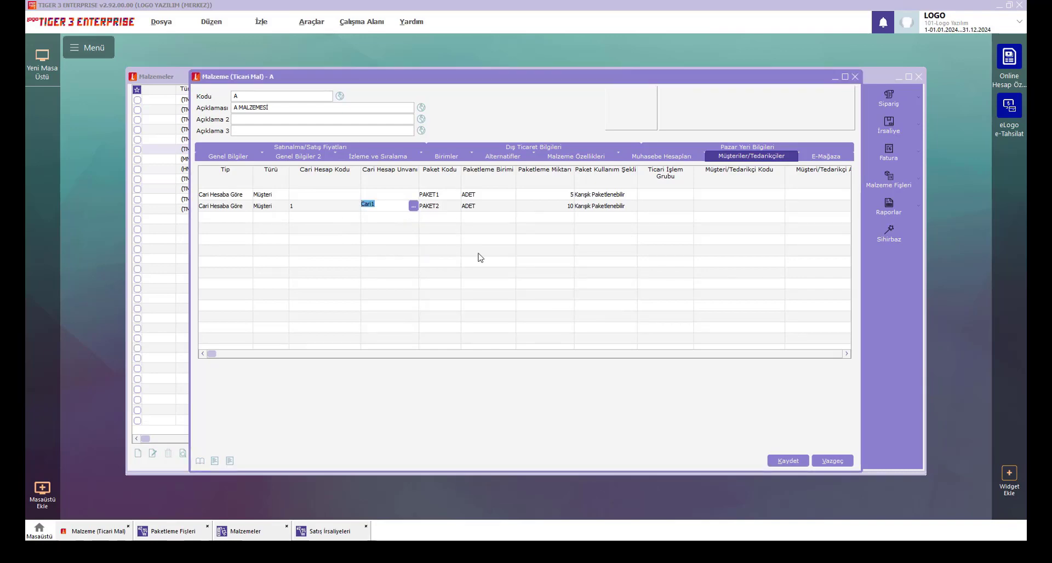
click(785, 465)
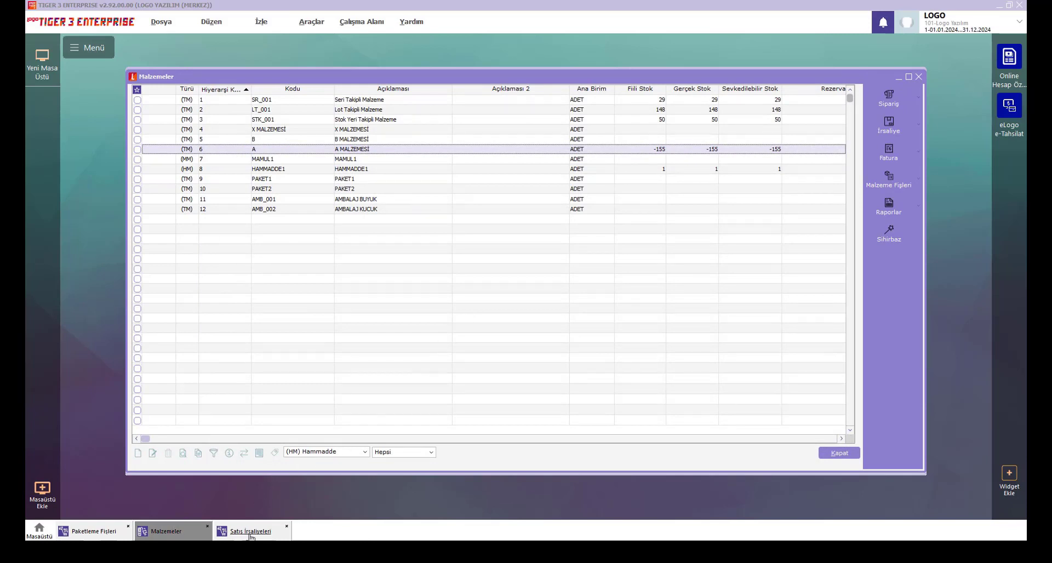
- Examine the 28.03.2024 wholesale dispatch notes of Cari1, Cari2 and Cari3 for their material lines and quantities
click(252, 534)
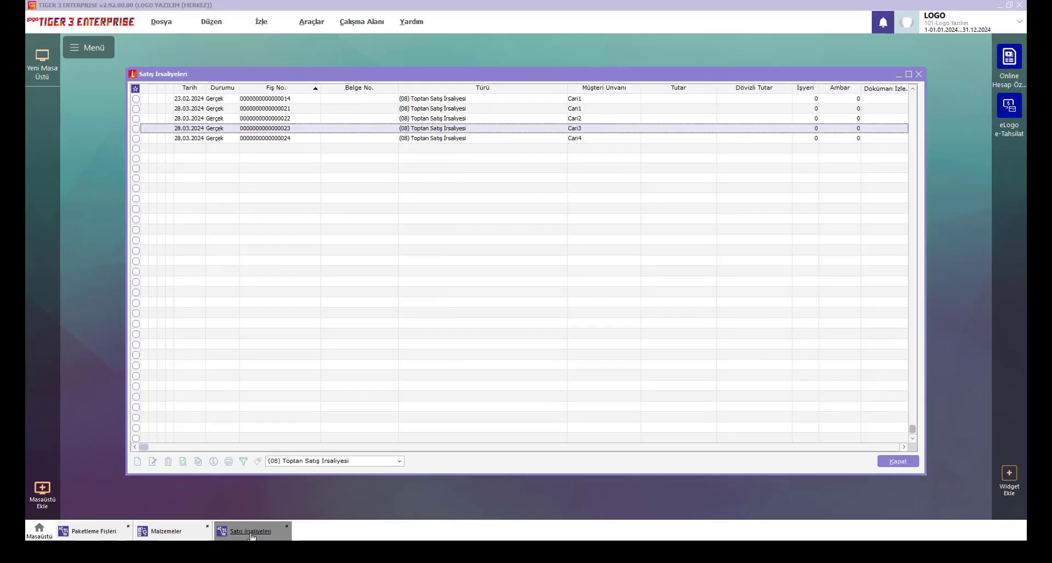
right_click(556, 108)
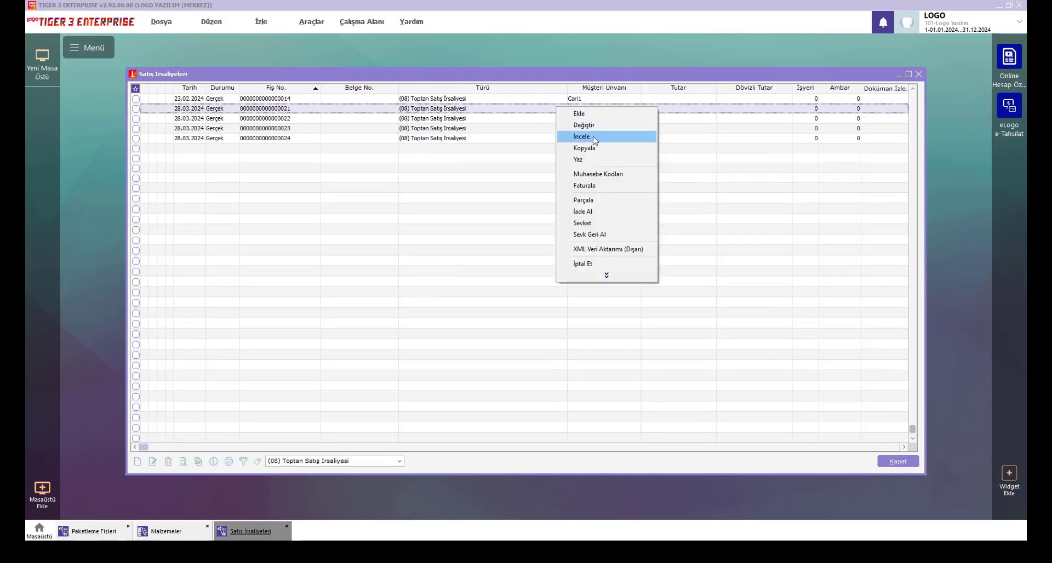
click(594, 140)
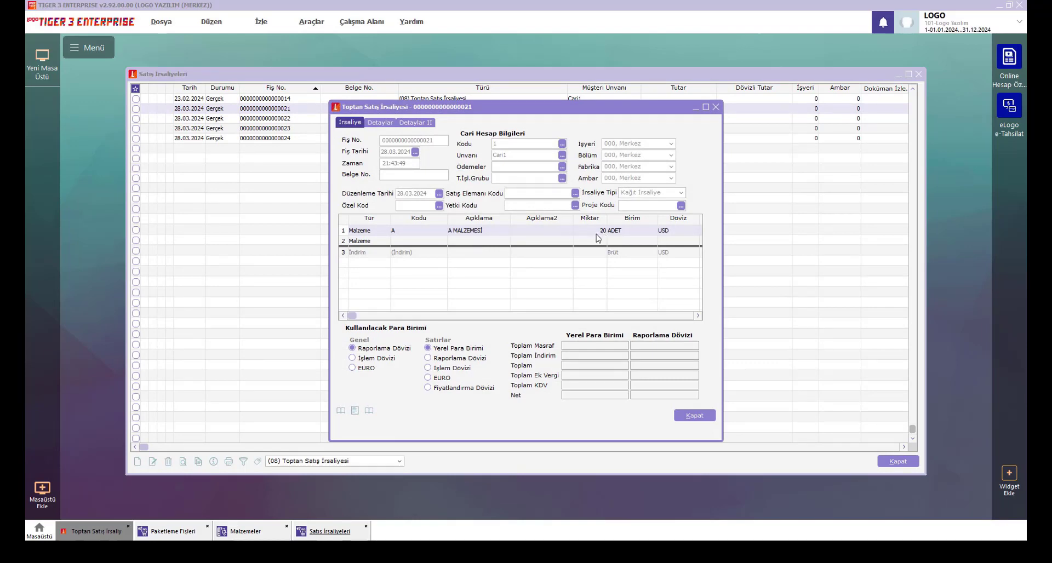
click(694, 416)
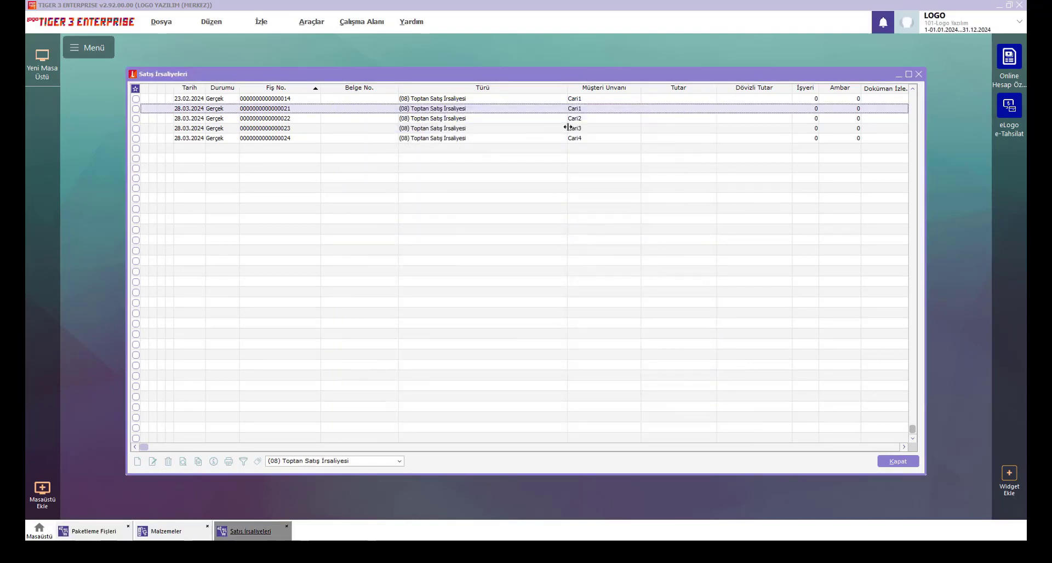
right_click(562, 123)
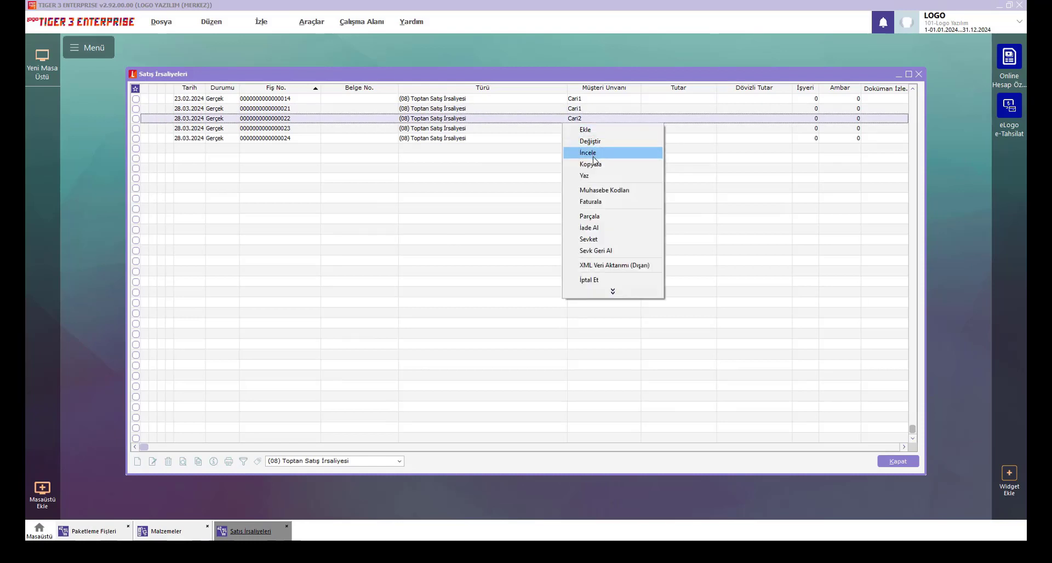
click(594, 154)
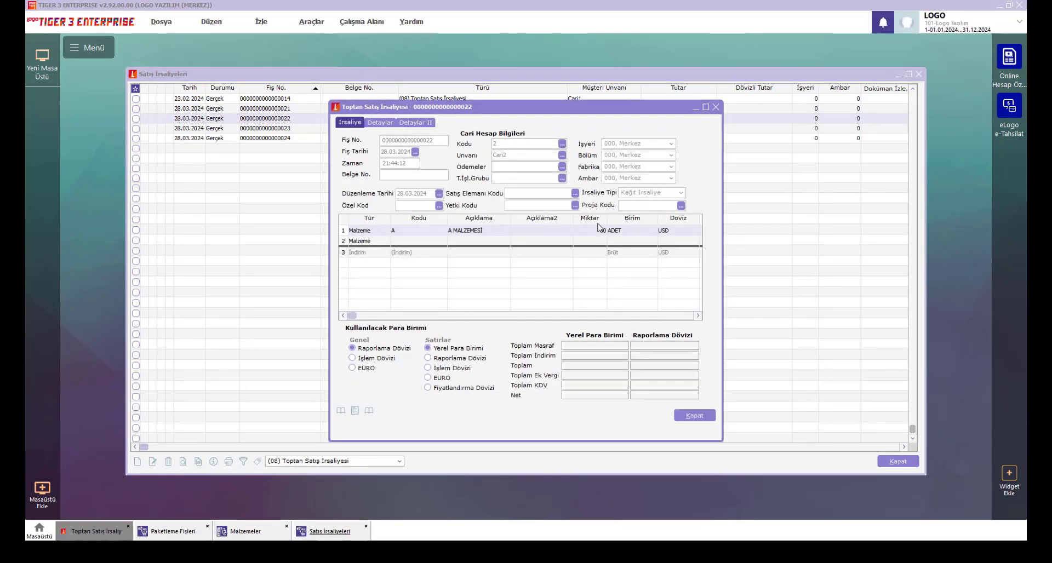
click(693, 416)
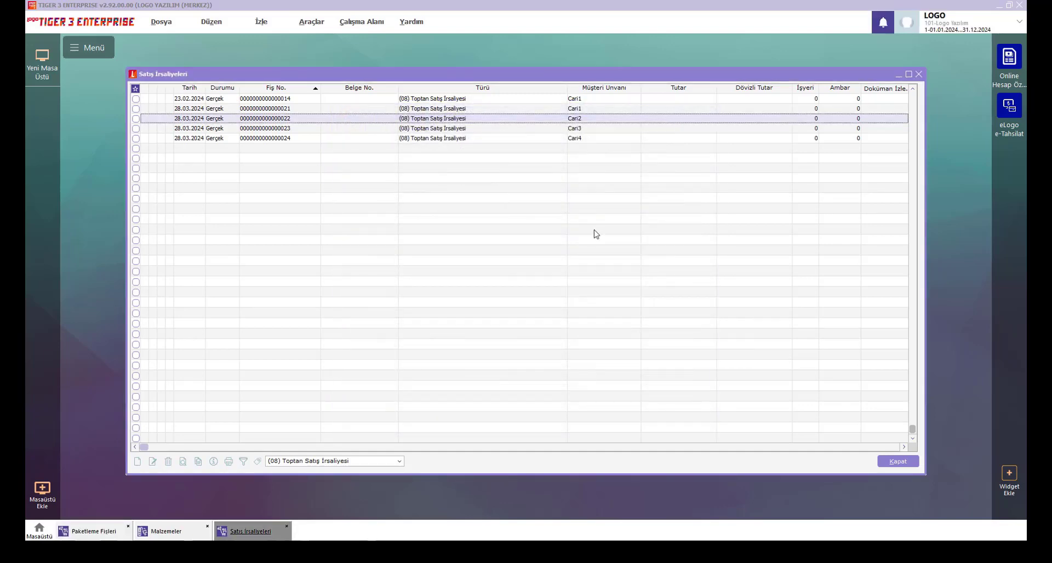
right_click(579, 130)
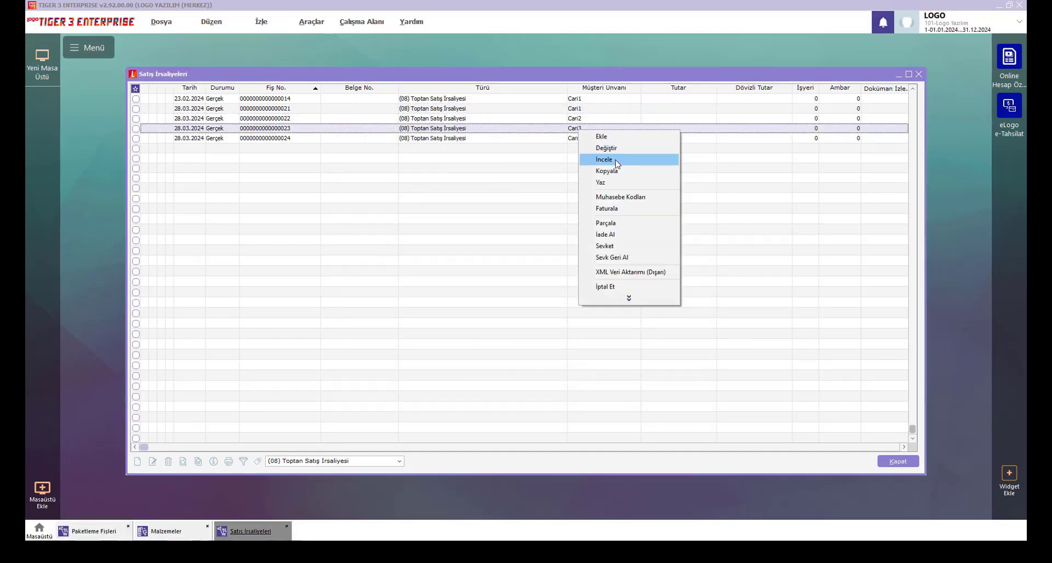
click(615, 159)
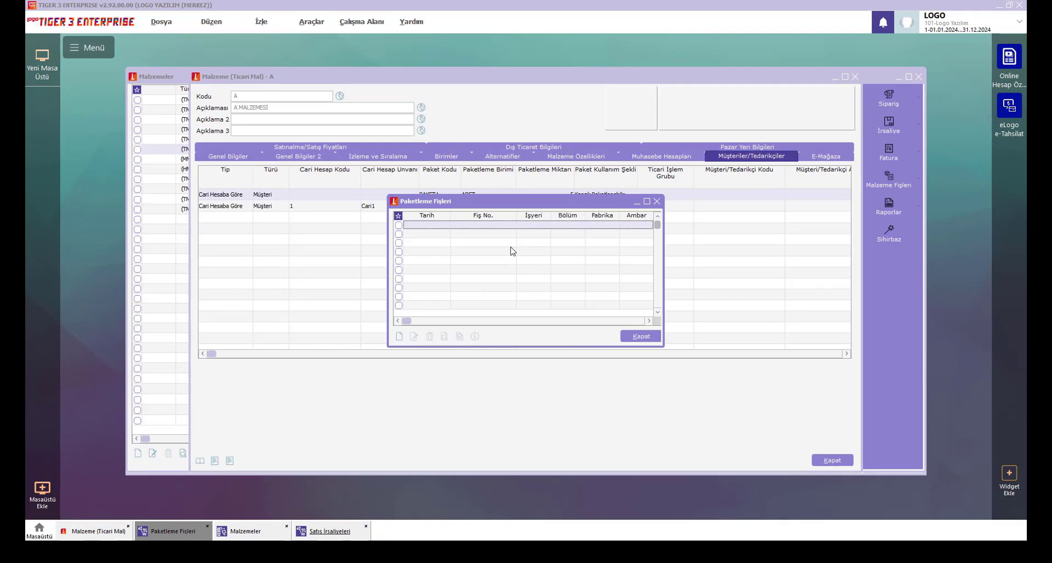
- Create a new packaging slip and add the 28.03.2024 dispatch note (İrsaliye) of Cari1 as its first packaged document
right_click(513, 249)
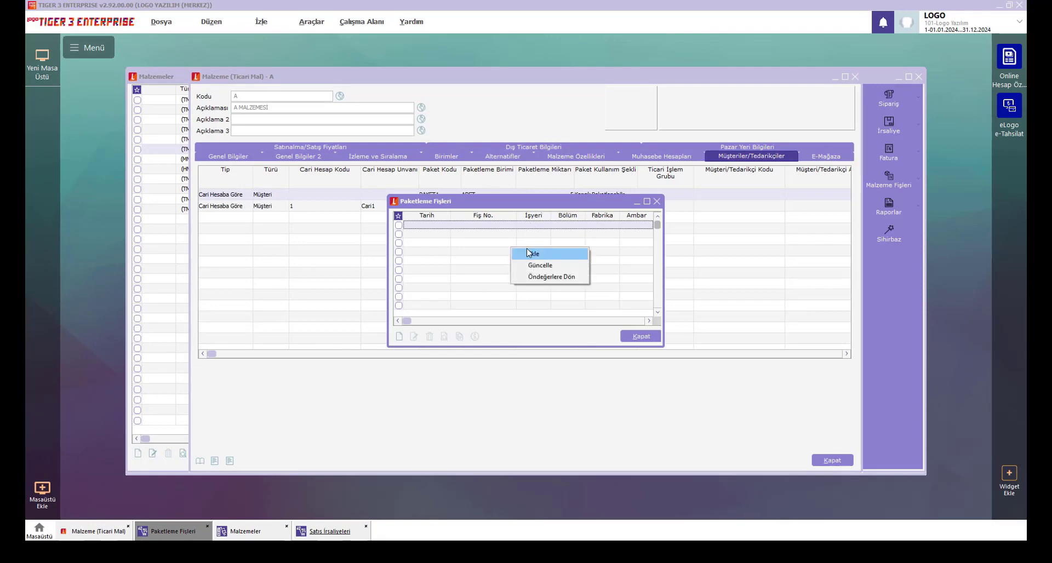
click(529, 255)
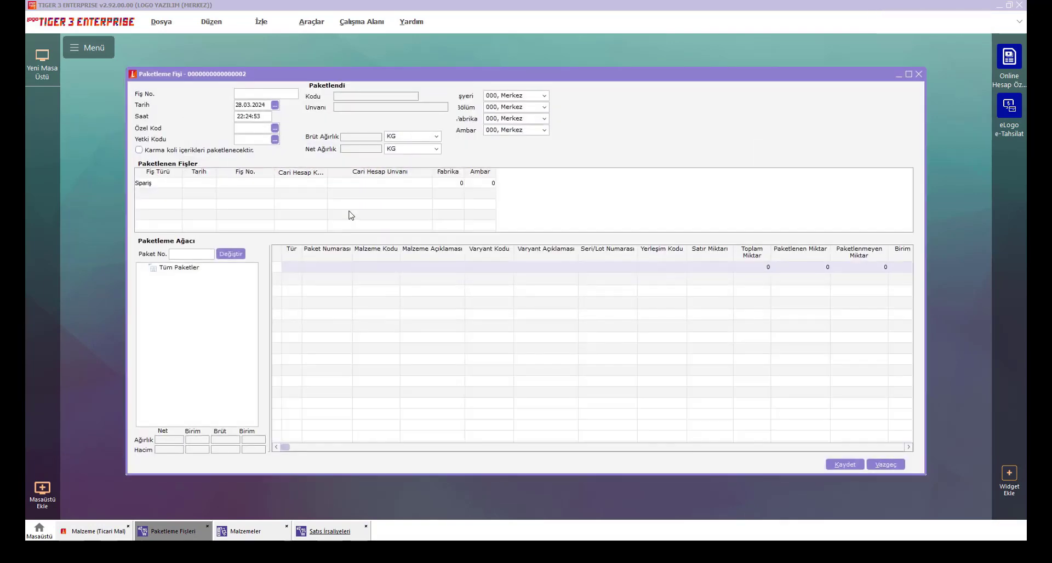
click(163, 186)
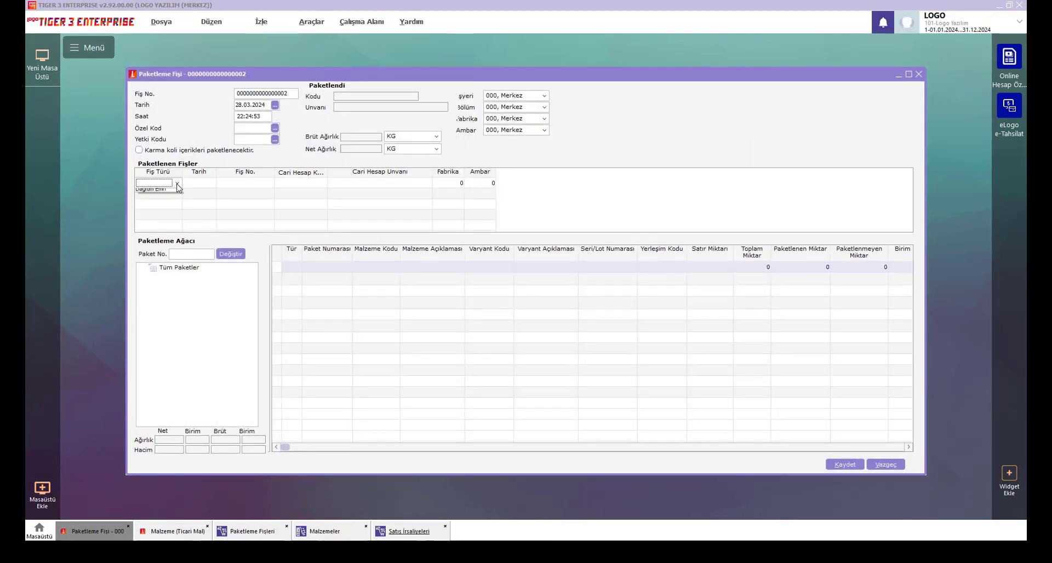
click(165, 184)
click(163, 200)
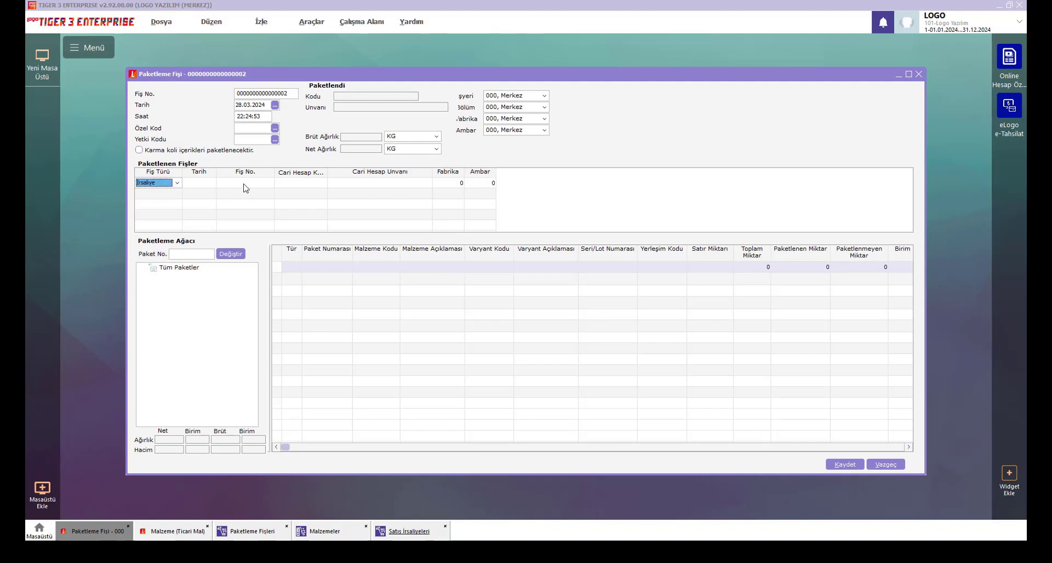
click(244, 186)
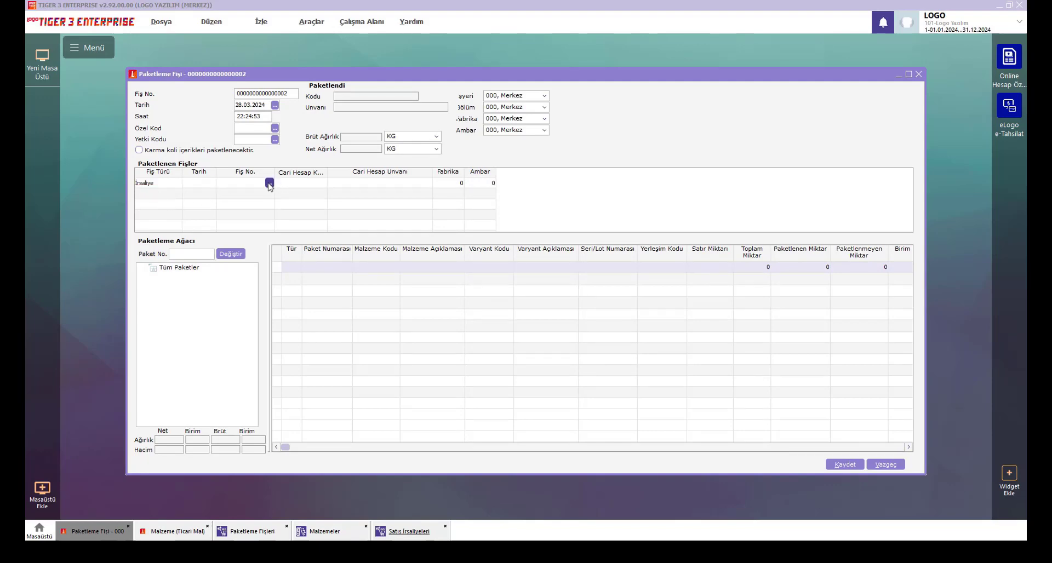
click(270, 183)
click(589, 108)
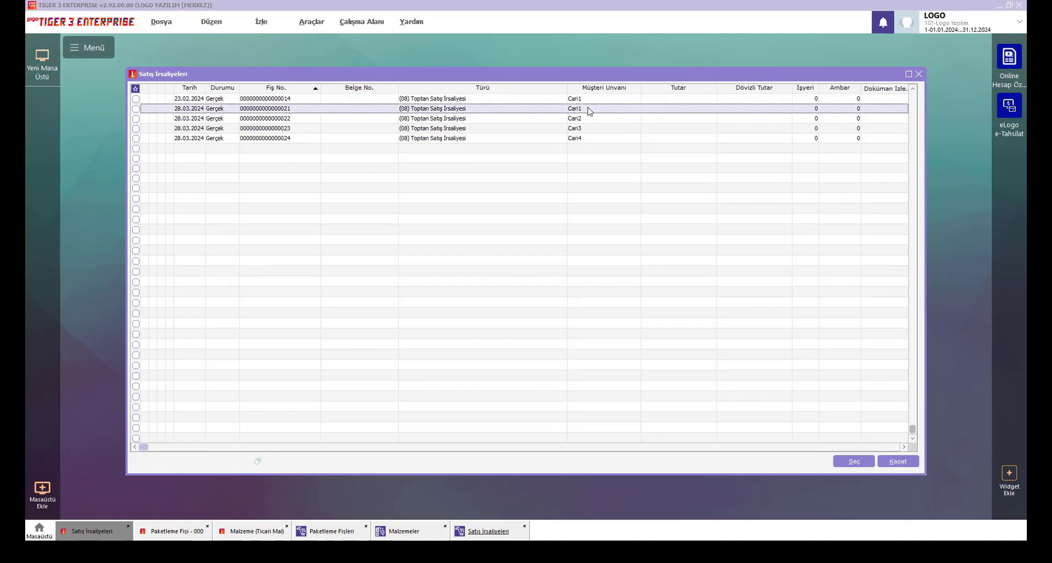
double_click(590, 111)
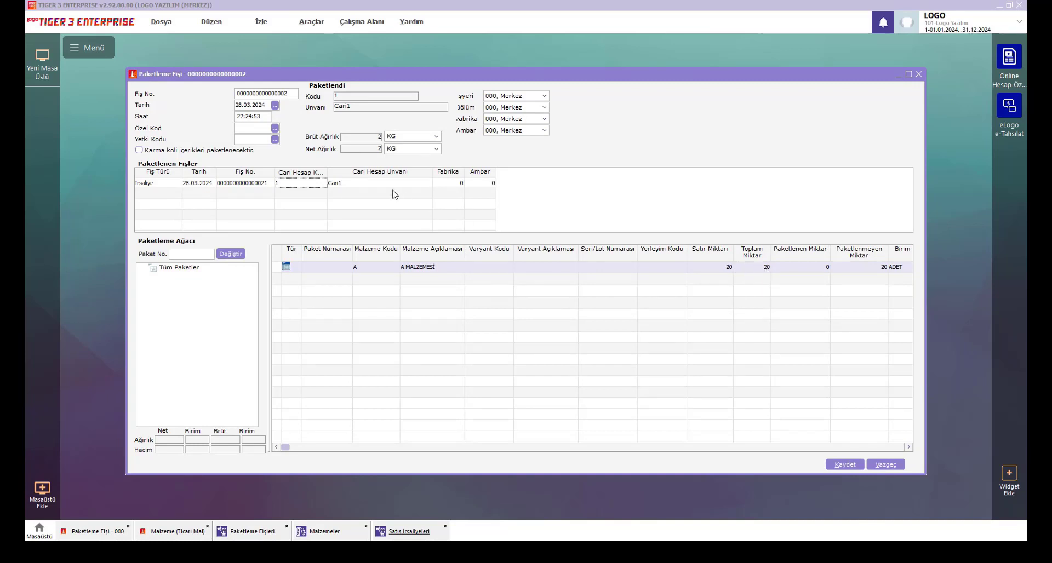
- Run automatic packaging for the Cari1 dispatch note and review the contents of each generated package
right_click(375, 189)
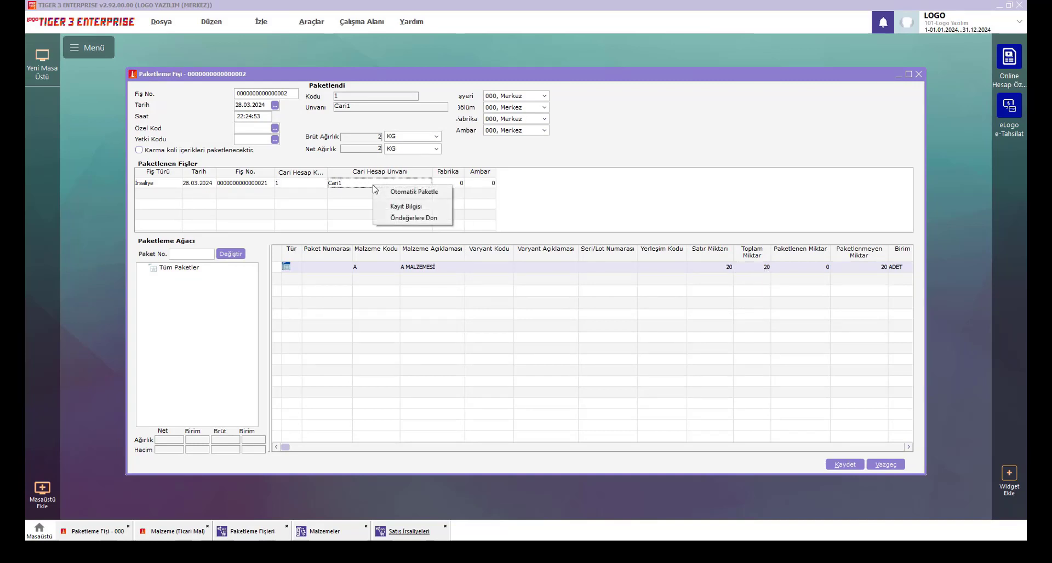
click(403, 192)
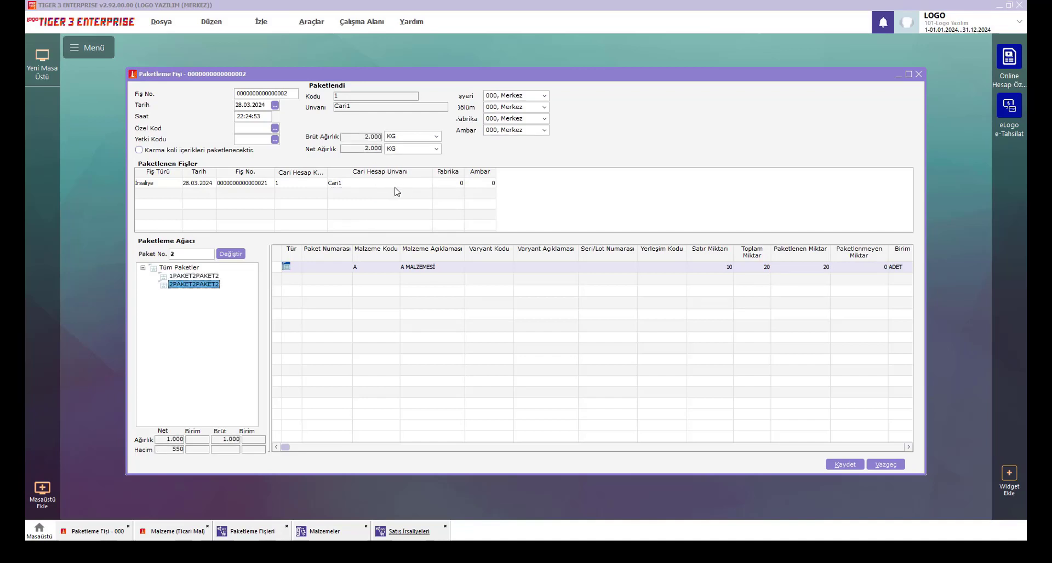
click(199, 276)
click(199, 284)
click(198, 277)
click(199, 284)
- Add the 28.03.2024 dispatch note (İrsaliye) of Cari2 as the second packaged document on the slip
click(161, 196)
click(170, 198)
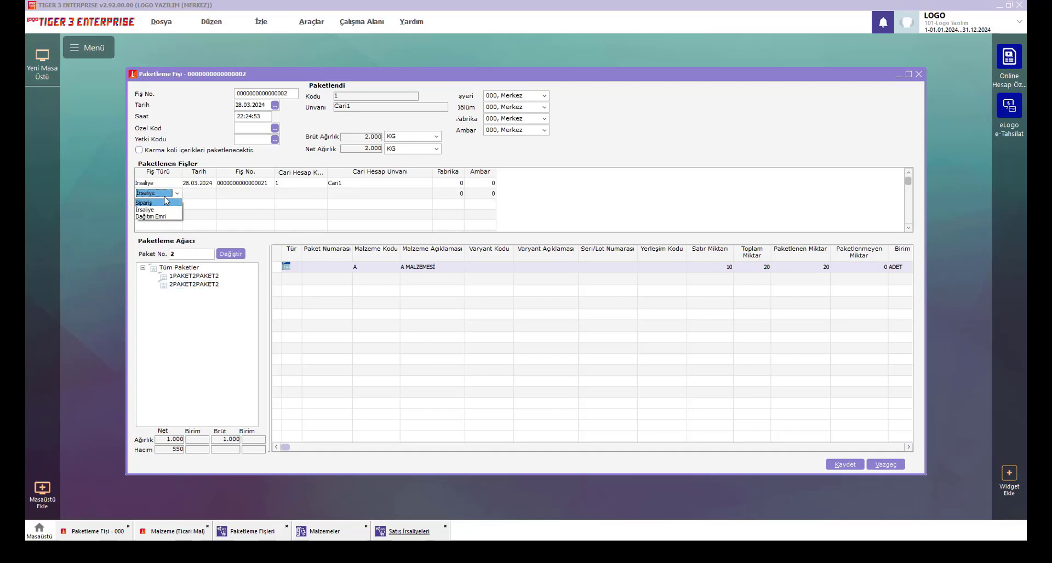
click(164, 211)
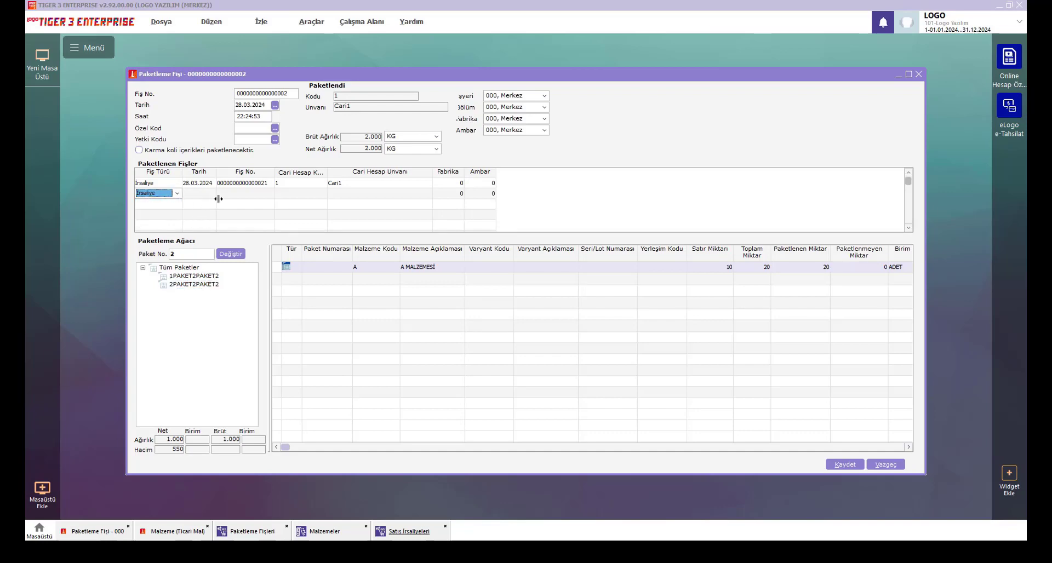
click(247, 194)
click(269, 194)
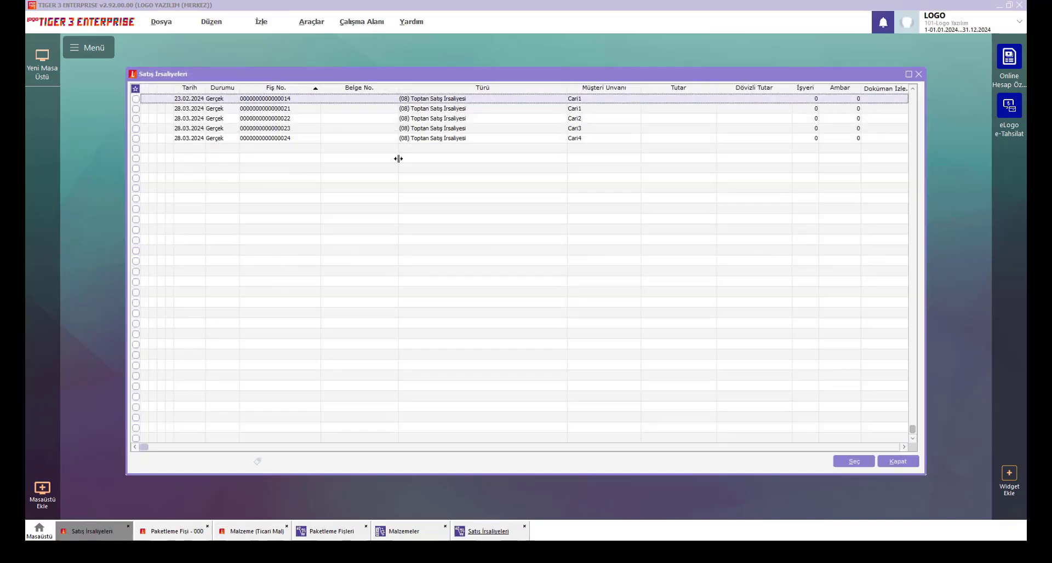
double_click(474, 120)
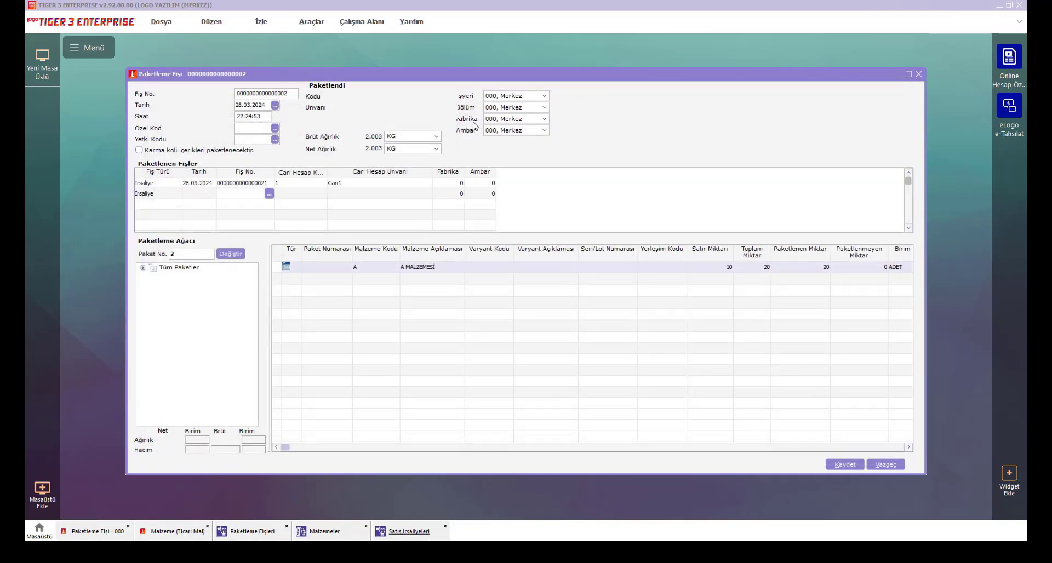
- Add the 28.03.2024 dispatch note (İrsaliye) of Cari3 as the third packaged document and run automatic packaging for the slip
click(155, 205)
click(156, 207)
click(154, 227)
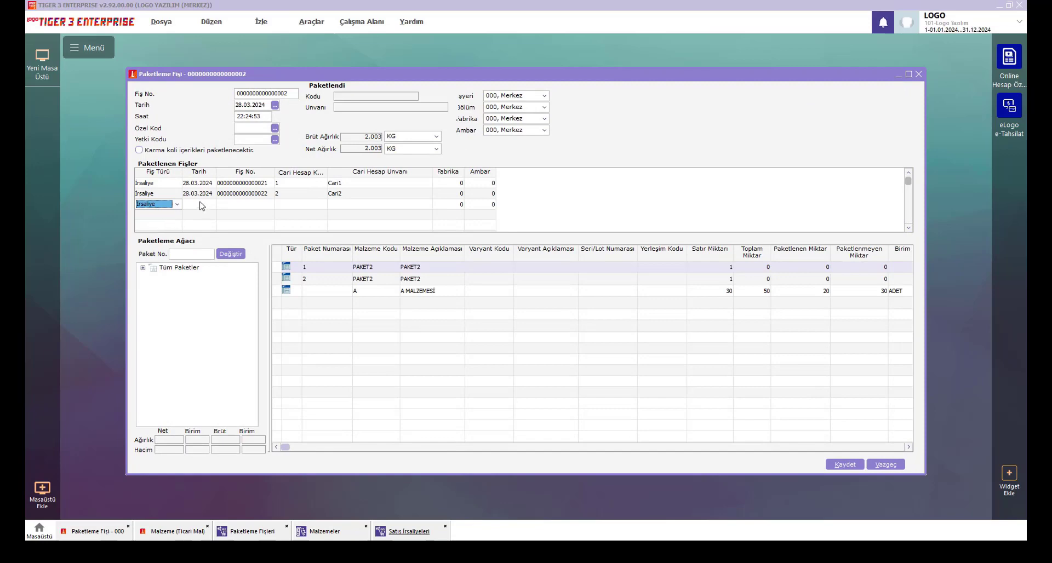
click(244, 202)
click(269, 204)
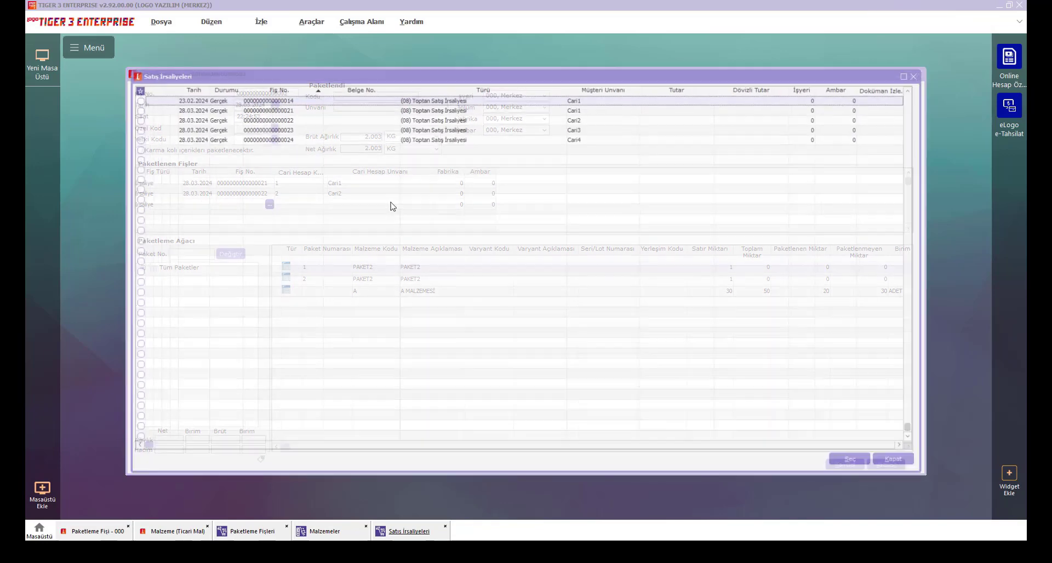
double_click(531, 132)
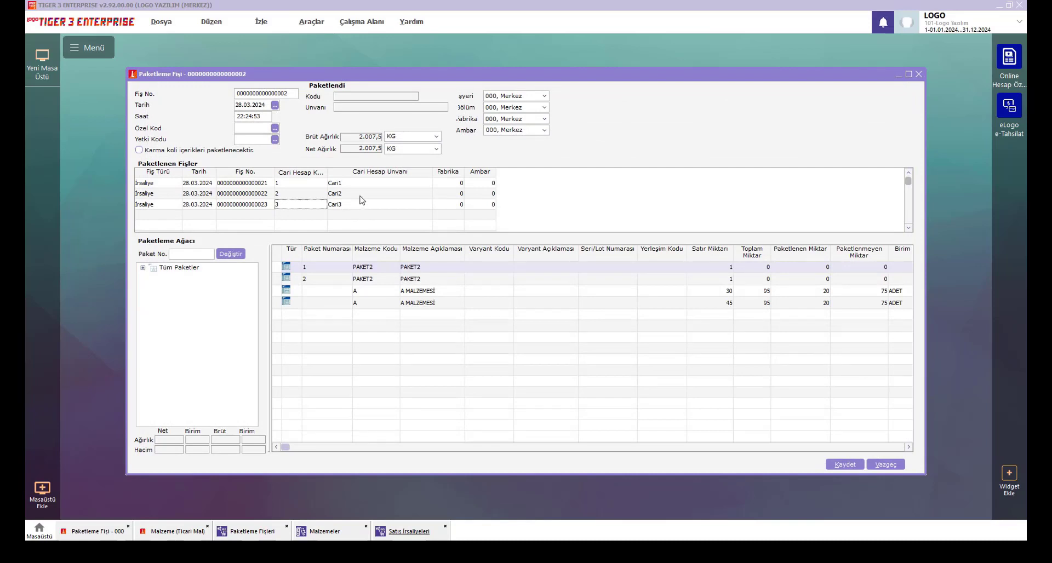
right_click(360, 195)
click(386, 204)
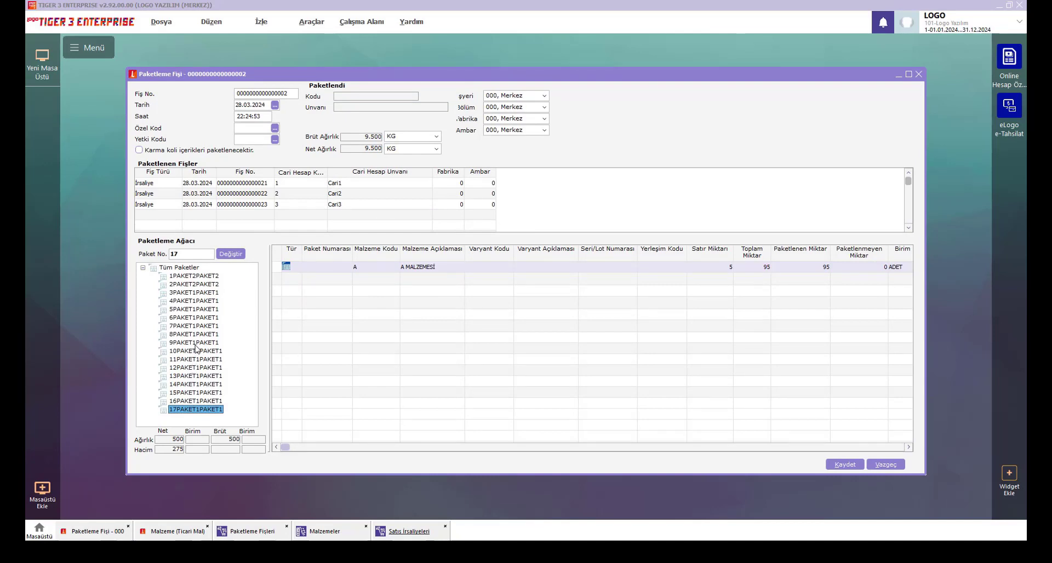
- Examine the PAKET1 and PAKET2 packages in the packaging tree for the line quantity of material A in each
click(198, 309)
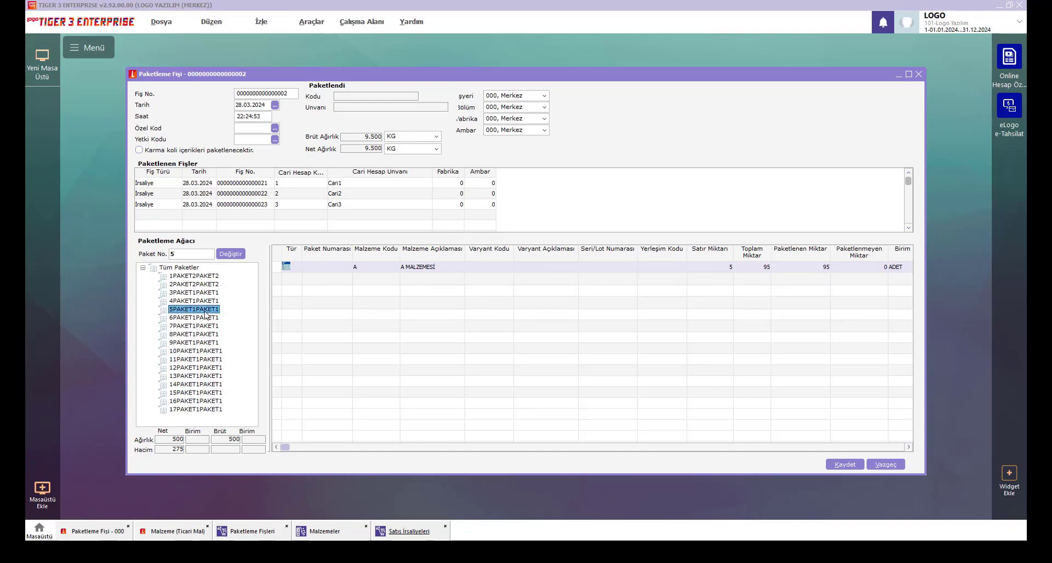
click(201, 334)
click(205, 376)
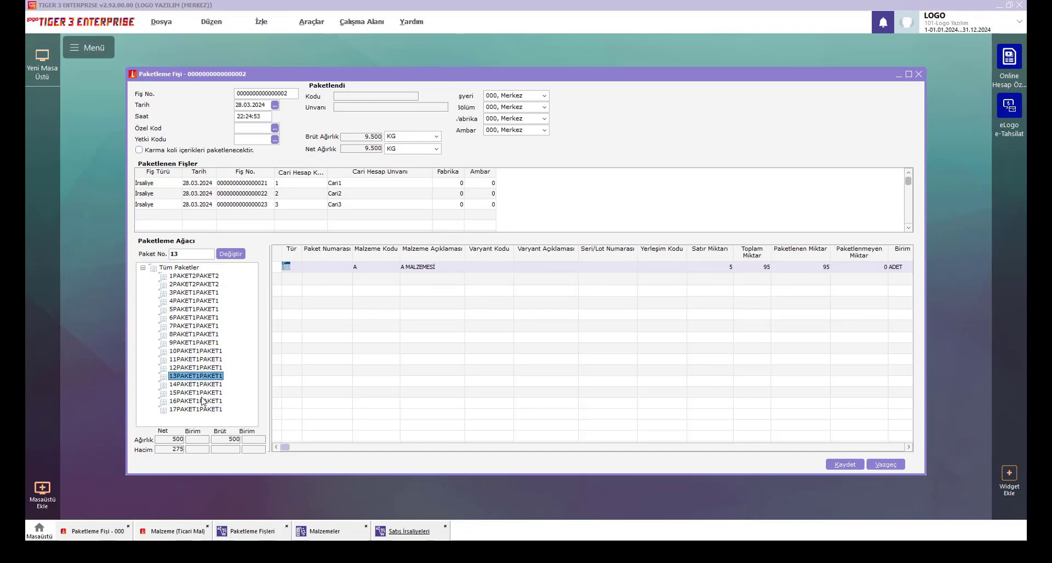
click(205, 401)
click(209, 411)
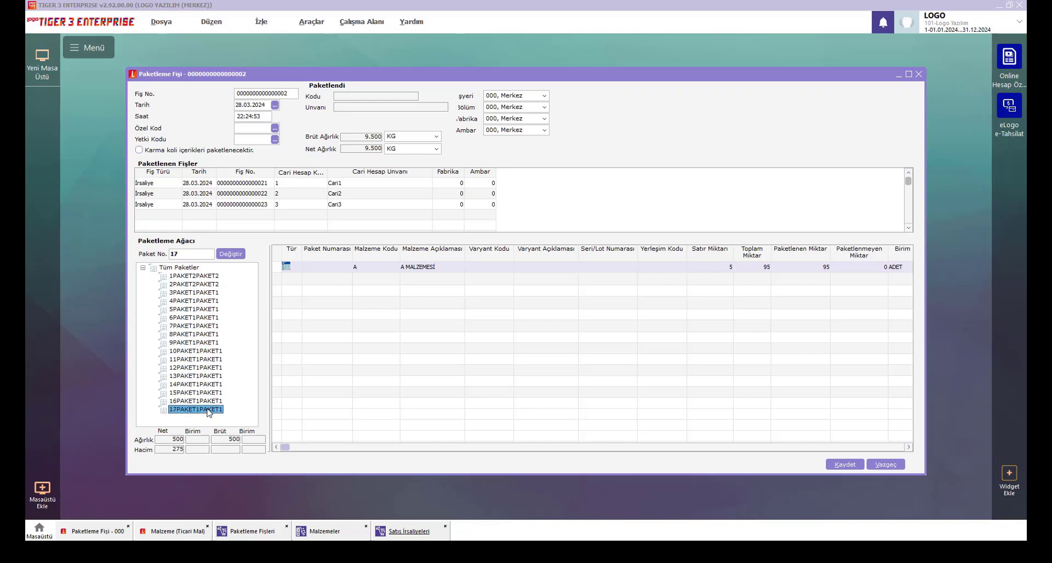
click(207, 368)
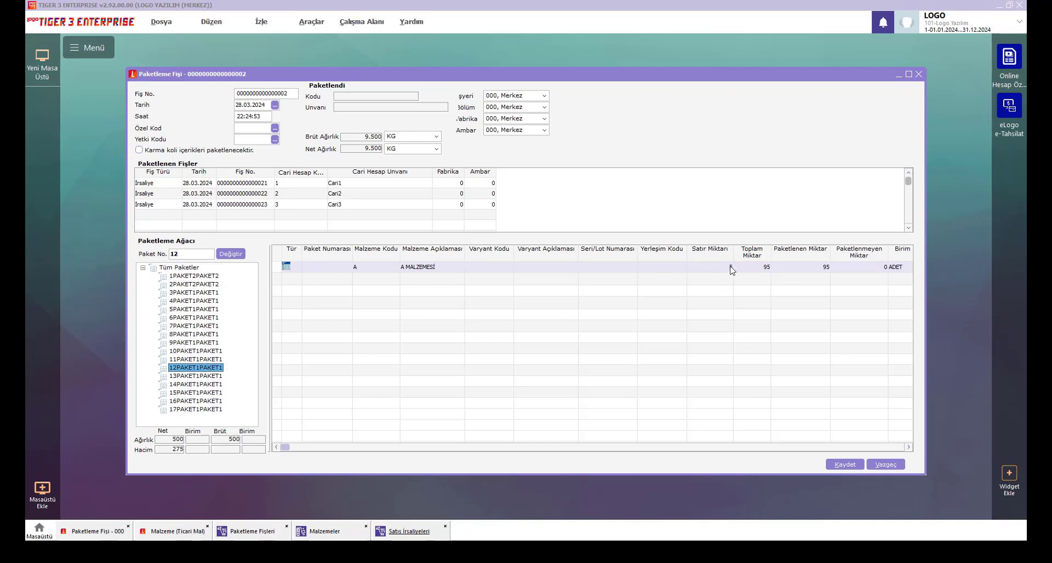
click(206, 343)
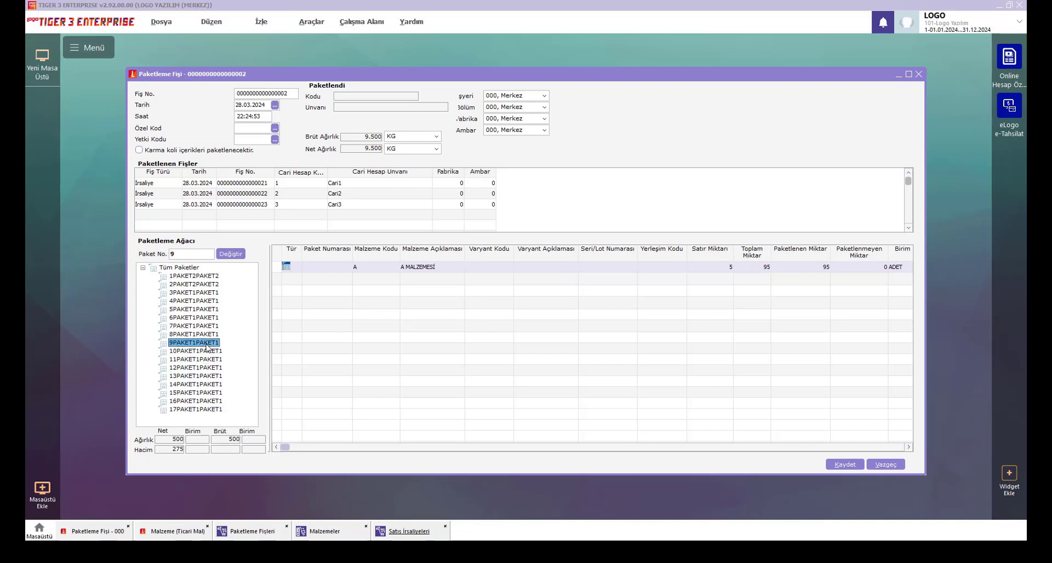
click(201, 319)
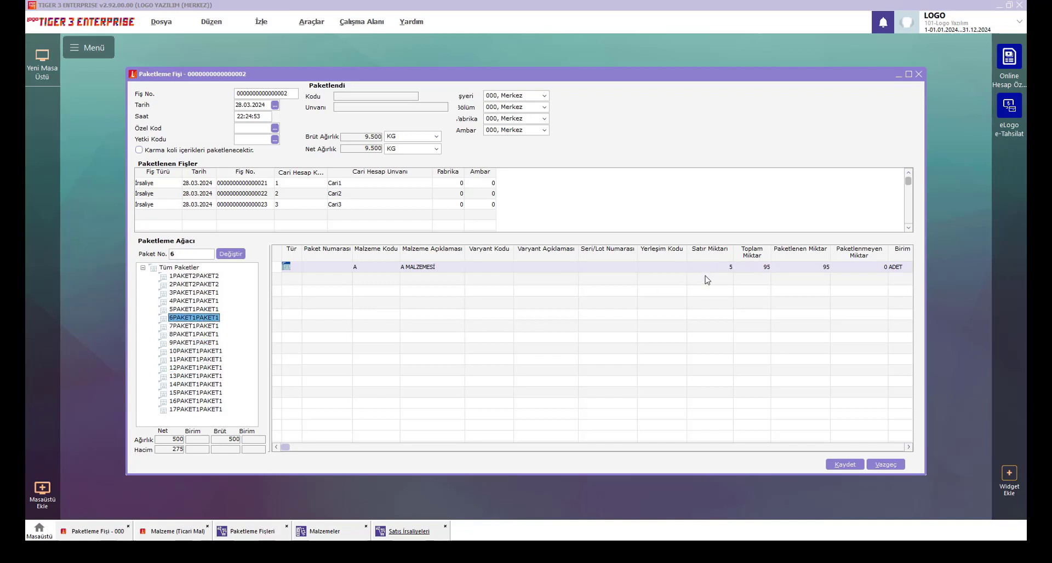
click(206, 310)
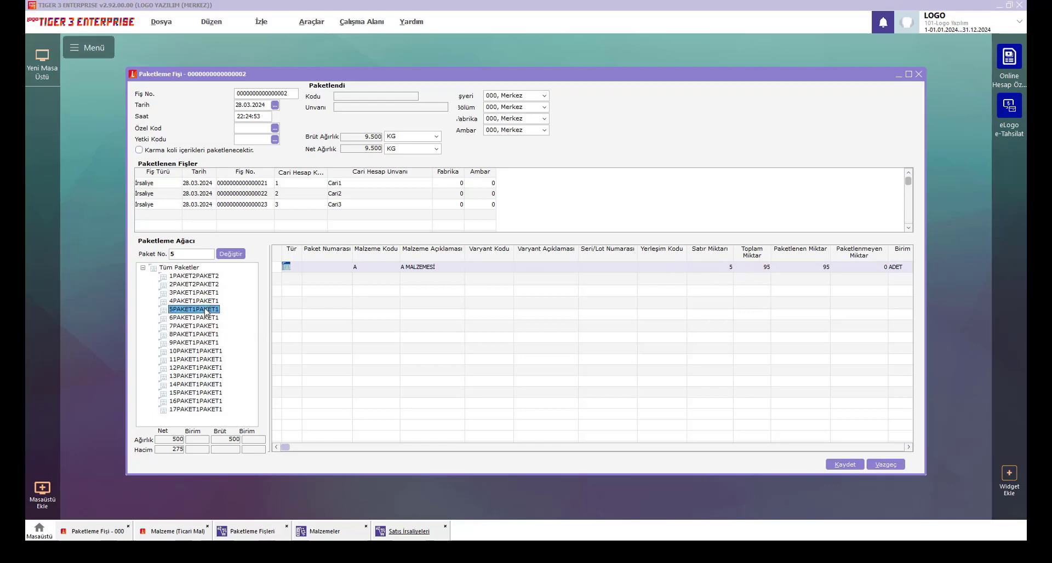
click(201, 277)
click(205, 285)
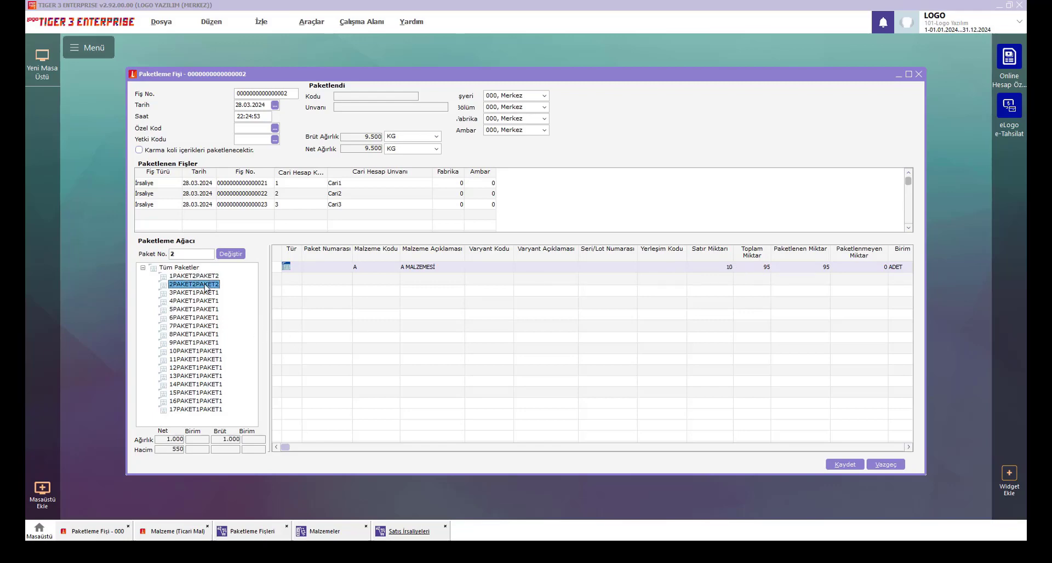
click(205, 276)
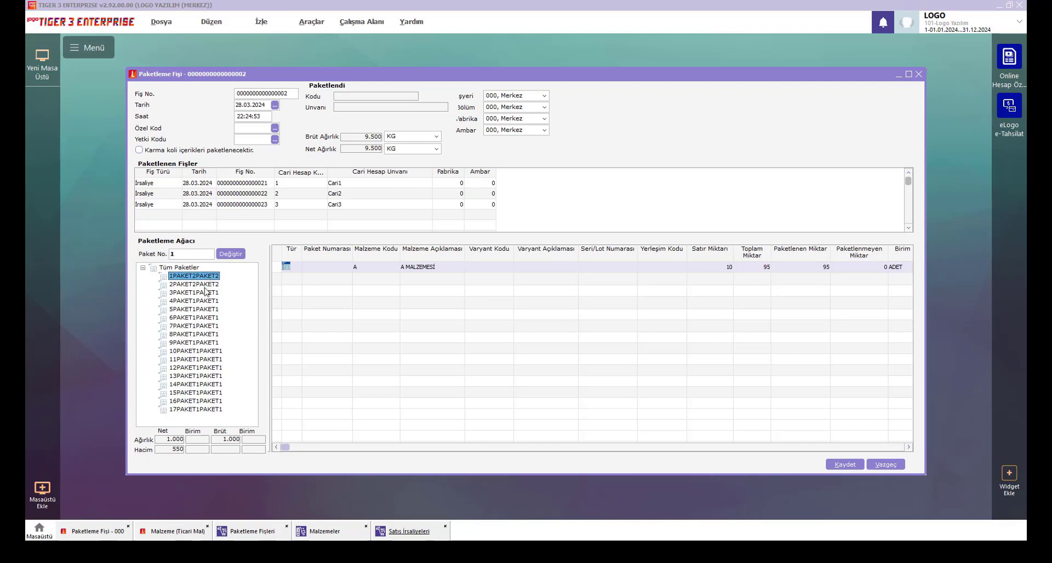
click(205, 288)
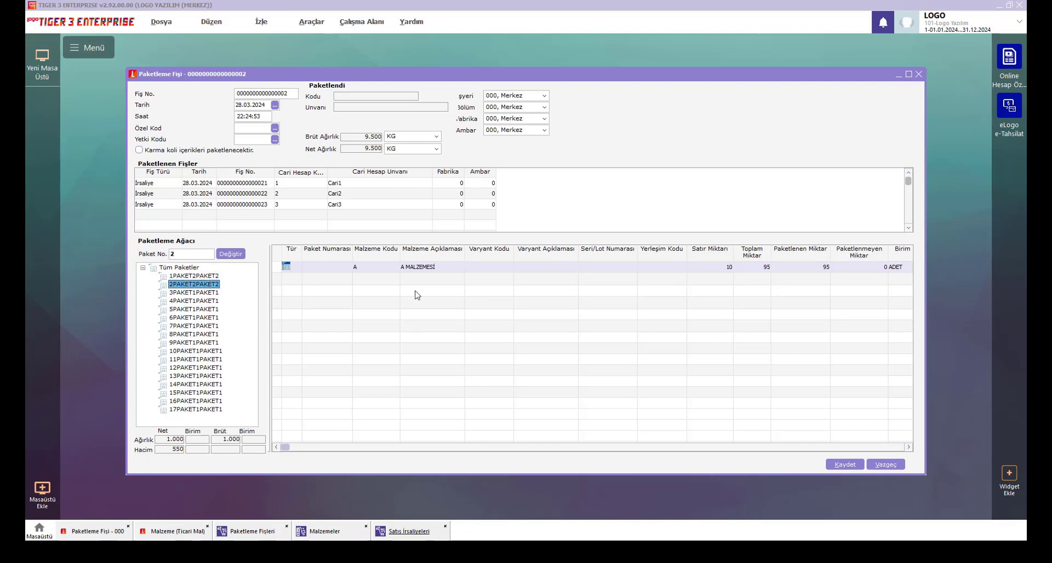